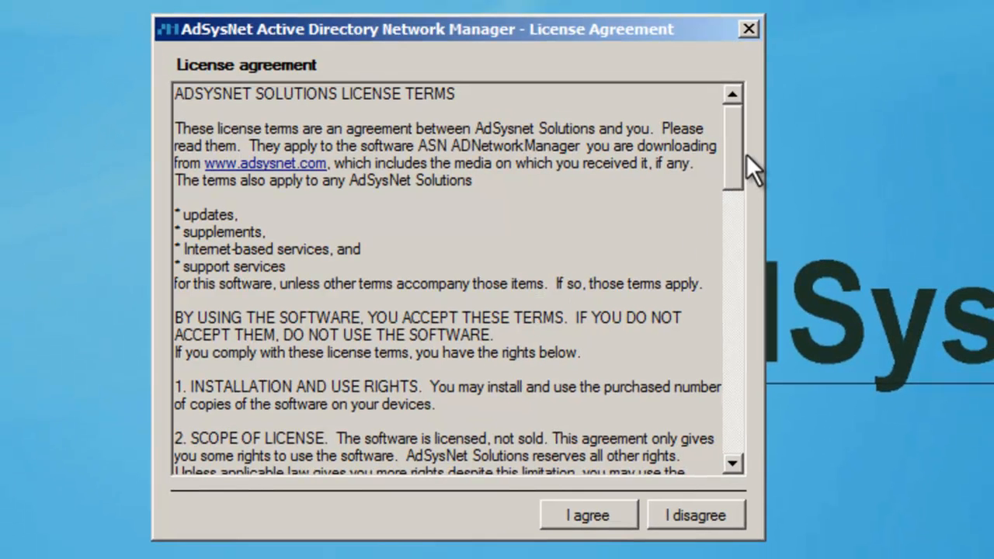
- Accept the license, install both the service and web client with defaults, and reveal the default password
left_click_drag(742, 149, 779, 435)
left_click(618, 514)
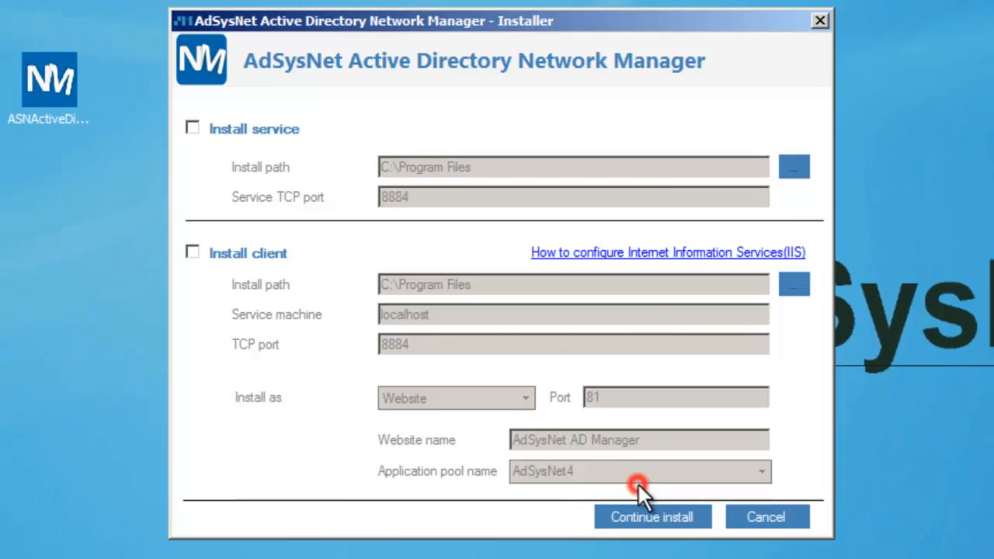
left_click(200, 131)
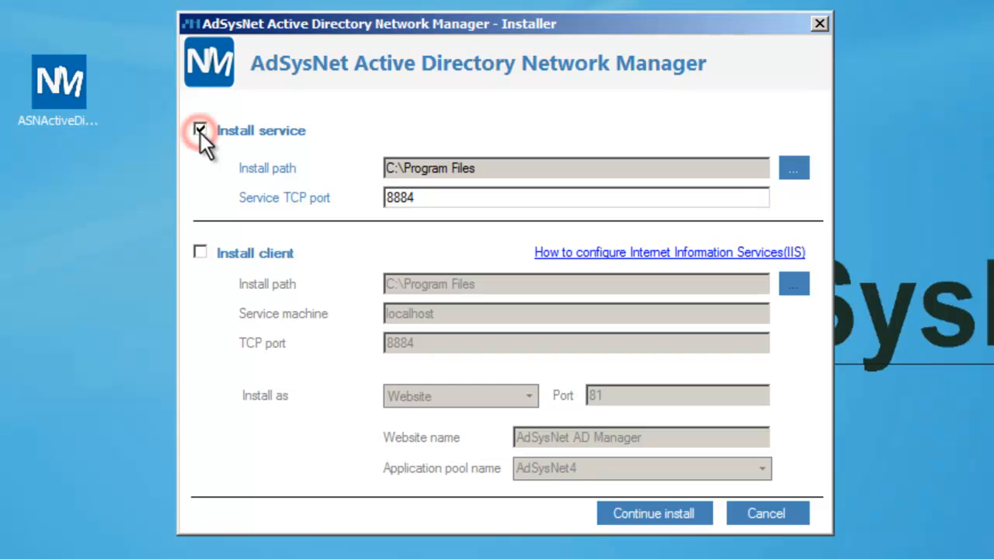
left_click(201, 253)
left_click(658, 511)
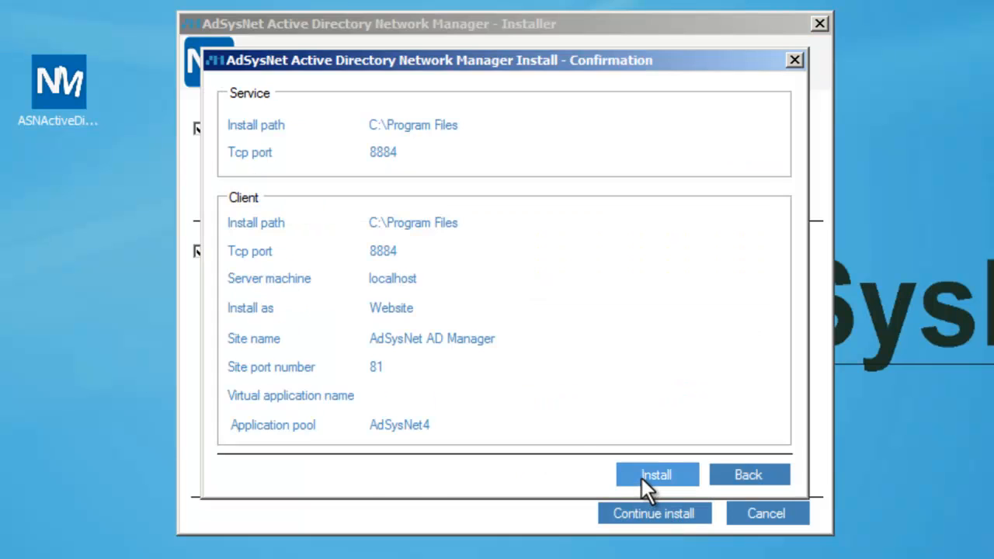
left_click(641, 477)
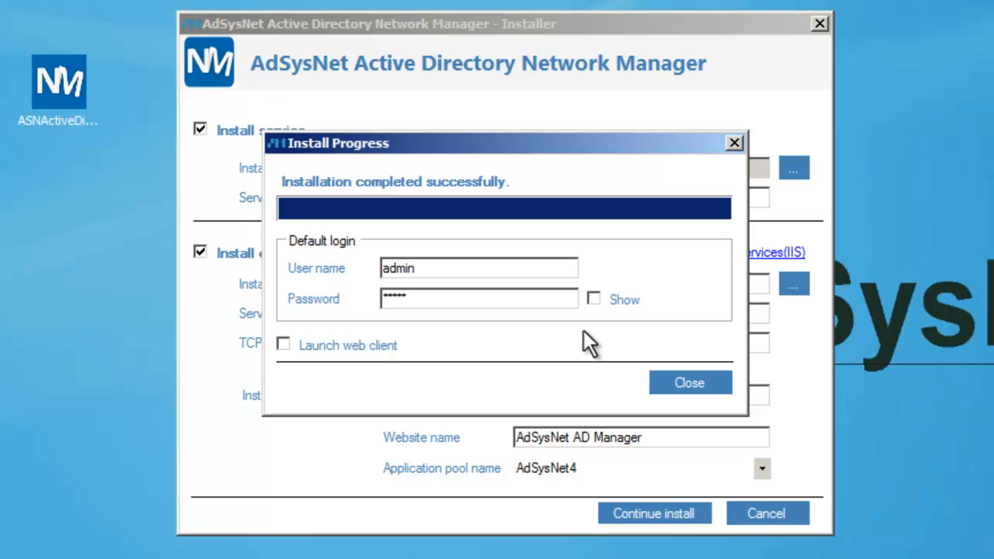
left_click(592, 299)
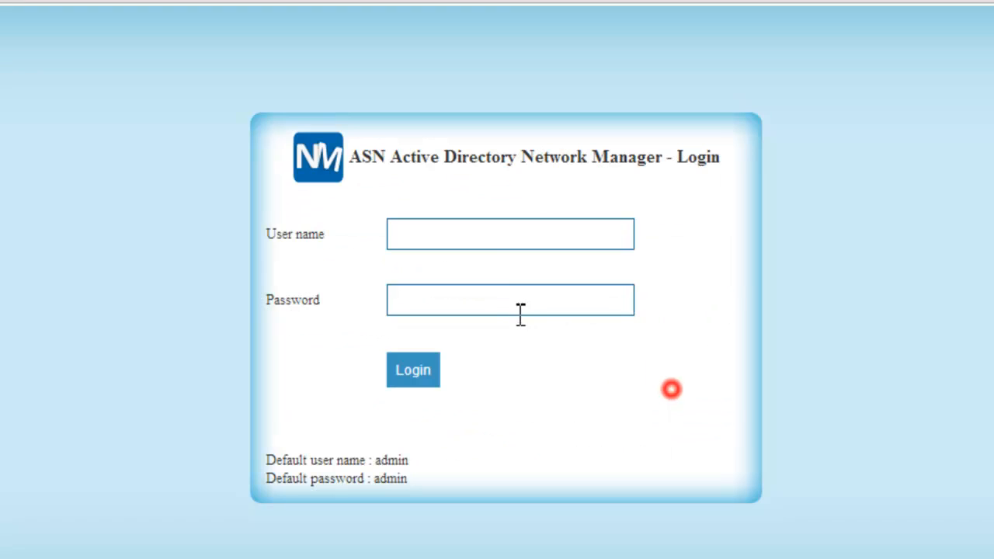
- Log in with the default admin credentials and go to the empty Manage Scopes page
left_click(492, 235)
type("admin")
key("Tab")
type("adm")
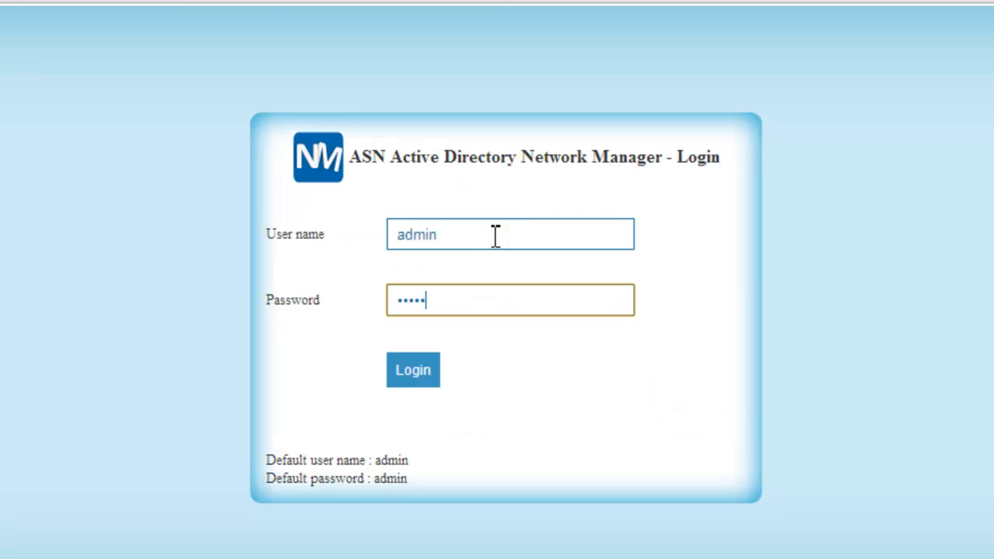
key("Return")
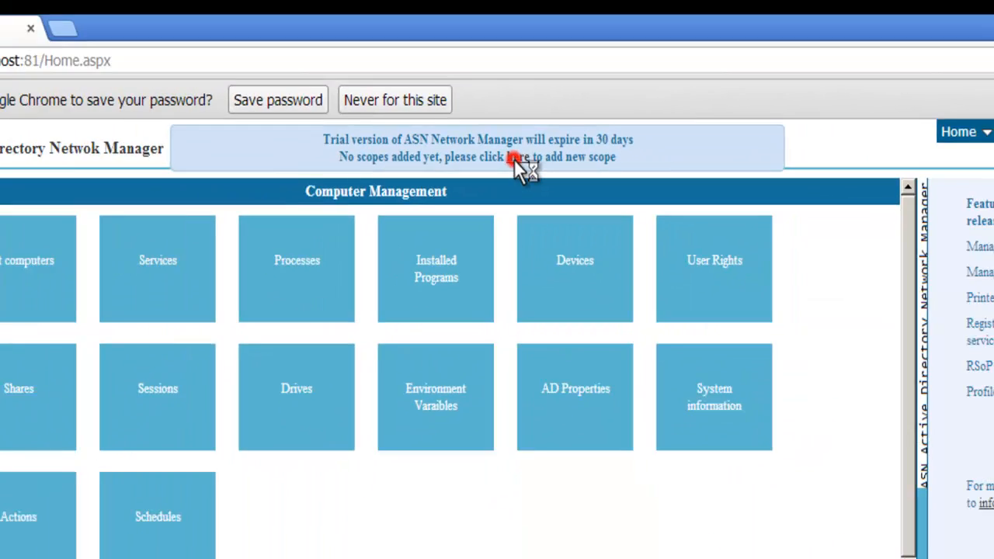
left_click(522, 148)
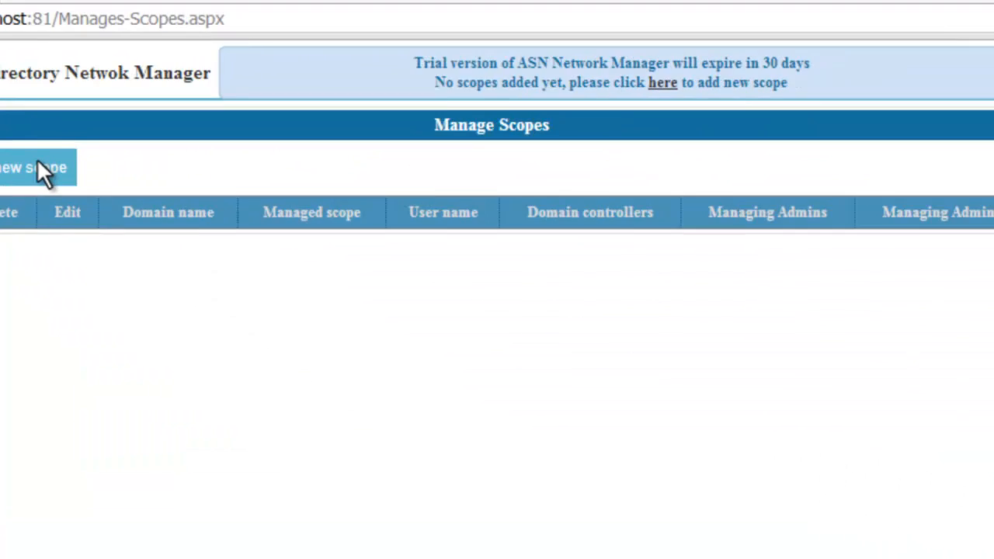
- Start a new scope with domain vwr2.com, scope dc=vwr2,dc=com, user administrator and its password
left_click(326, 357)
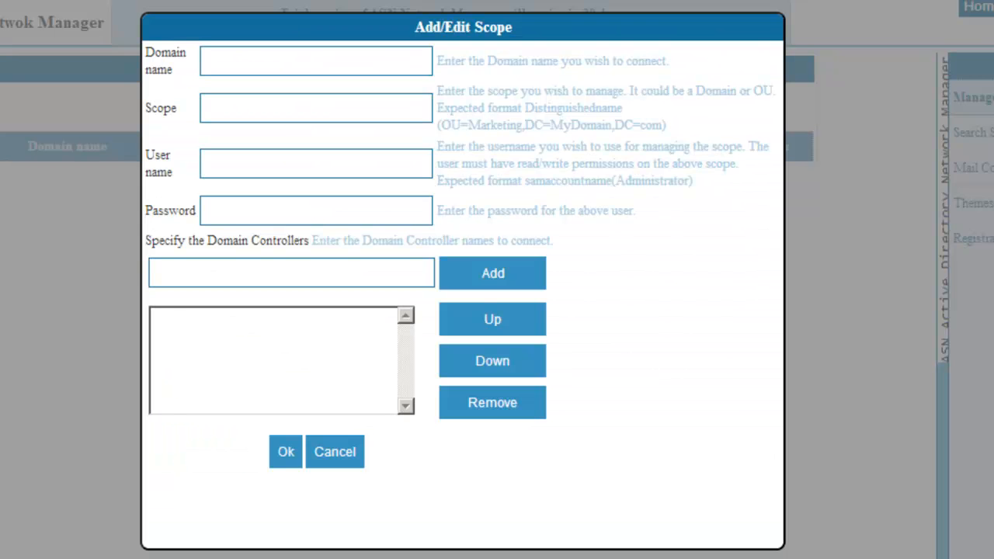
left_click(244, 68)
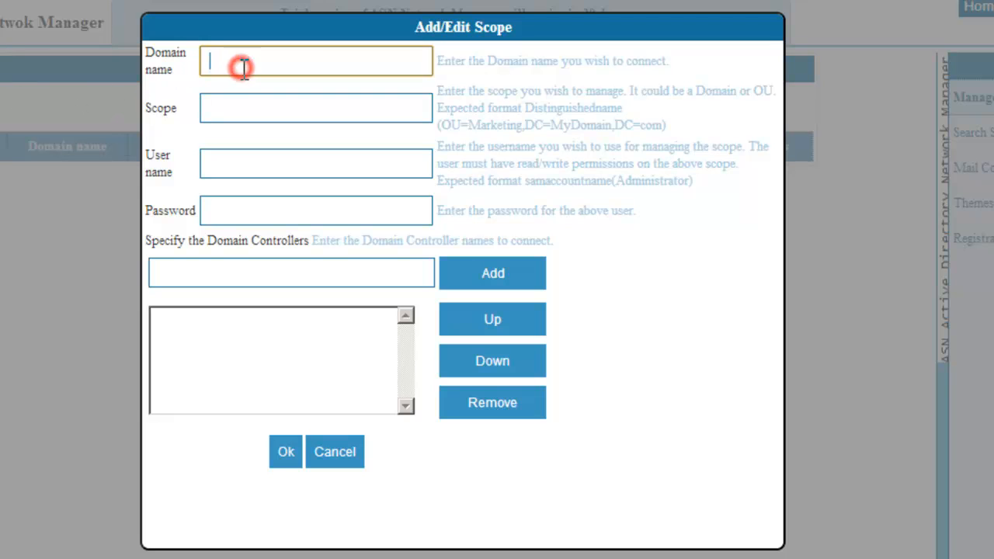
type("vwr2.com")
key("Tab")
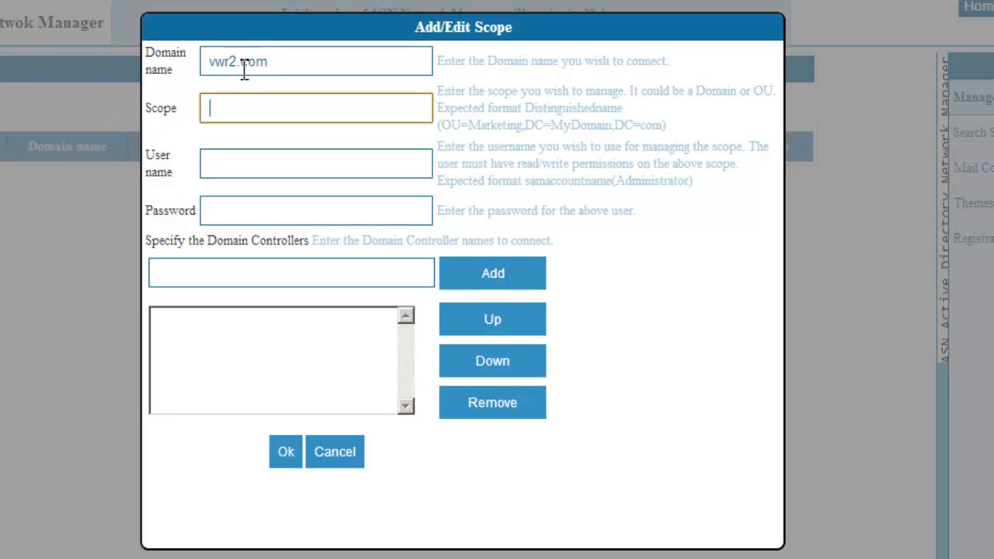
type("dc=vwr2,dc=com")
key("Tab")
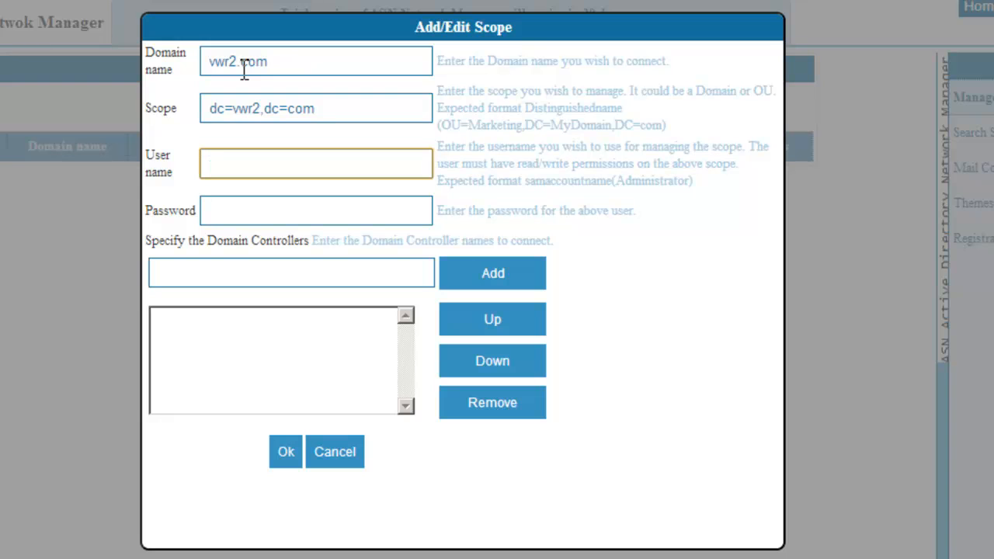
type("administrator")
key("Tab")
type("password12")
- Add domain controller 192.168.0.81 to the list and save the scope
key("Tab")
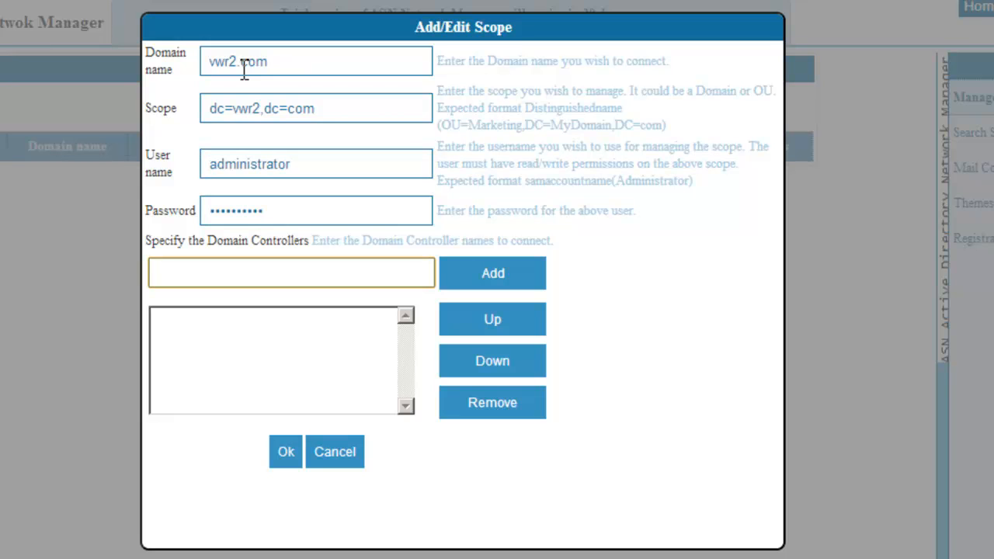
type("192.168.0.81")
key("Tab")
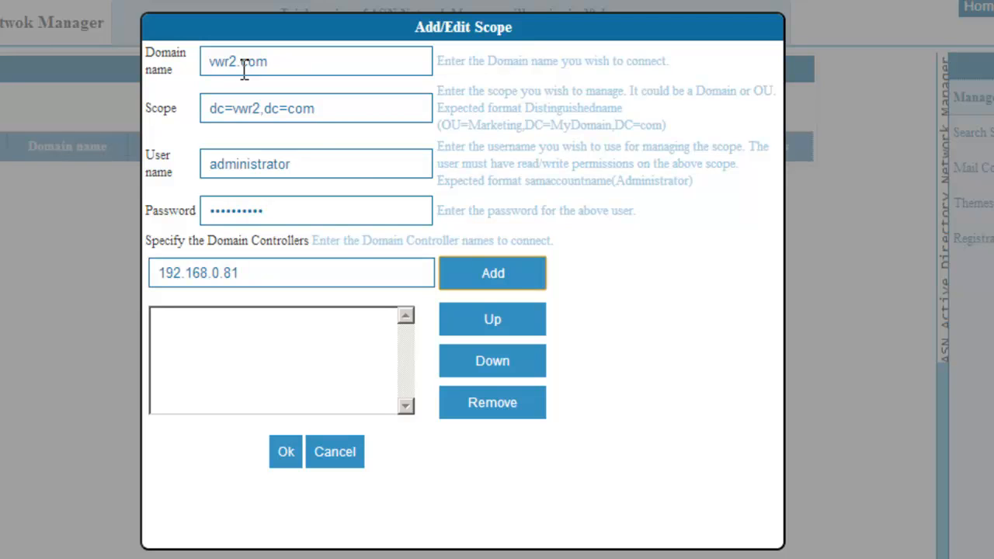
left_click(481, 282)
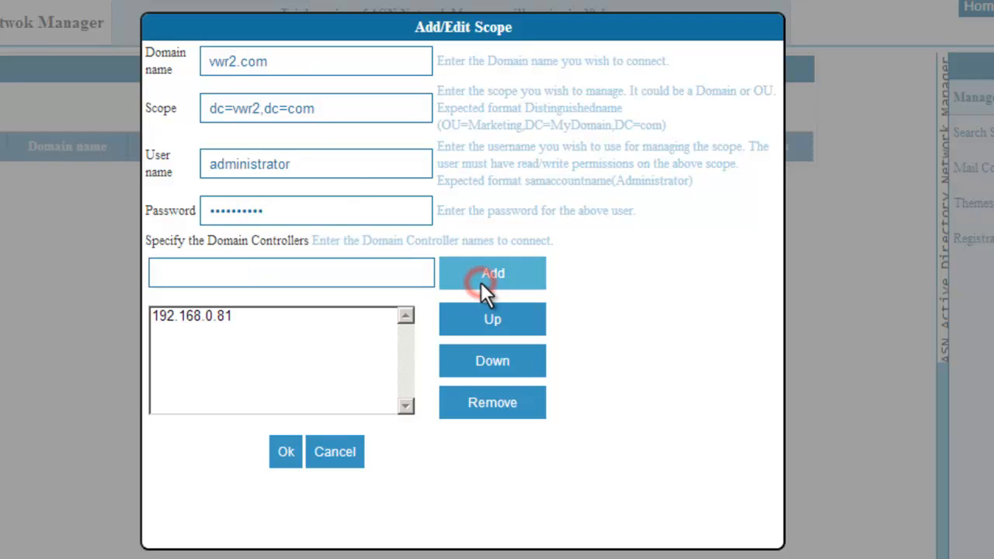
left_click(290, 451)
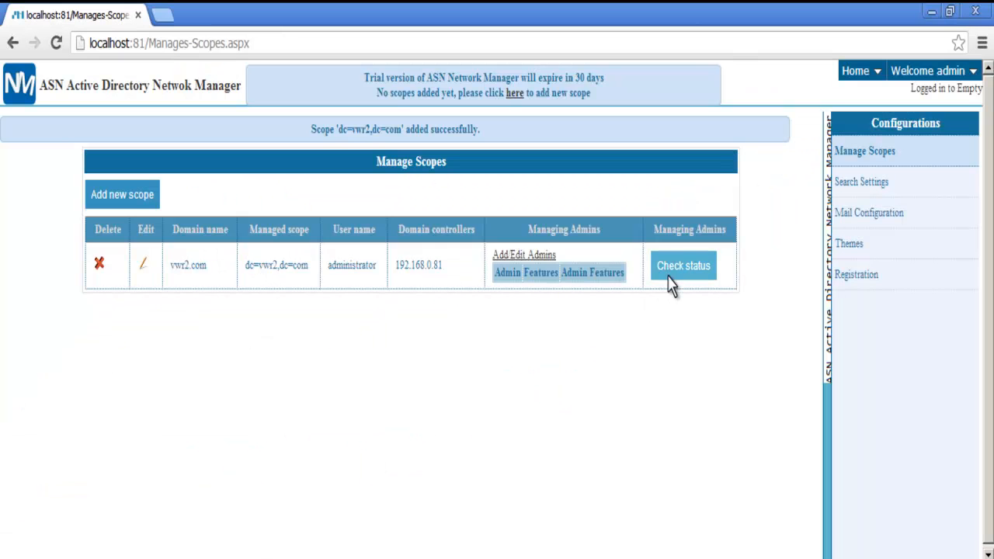
- Check the vwr2.com scope's status and choose Administrator as a new managing admin
left_click(671, 269)
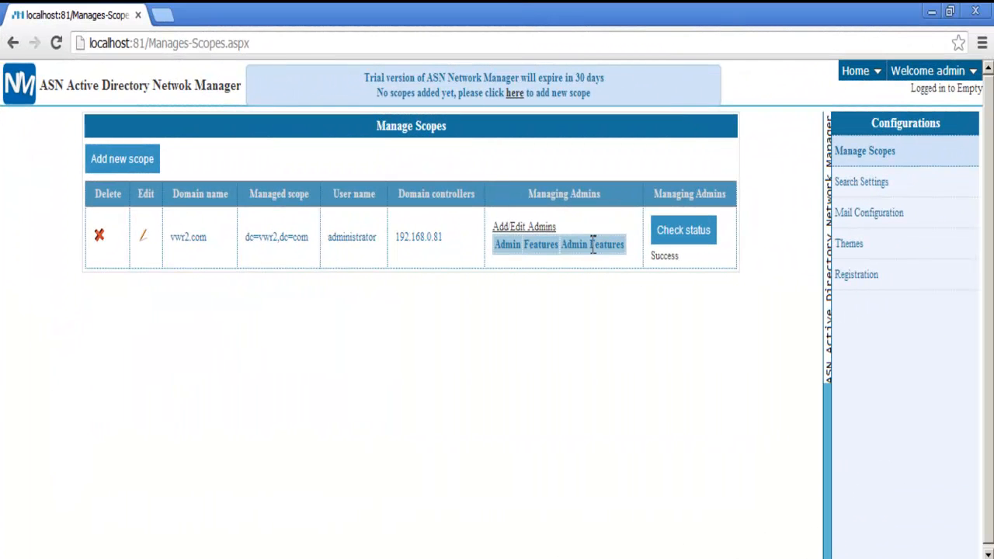
left_click(524, 229)
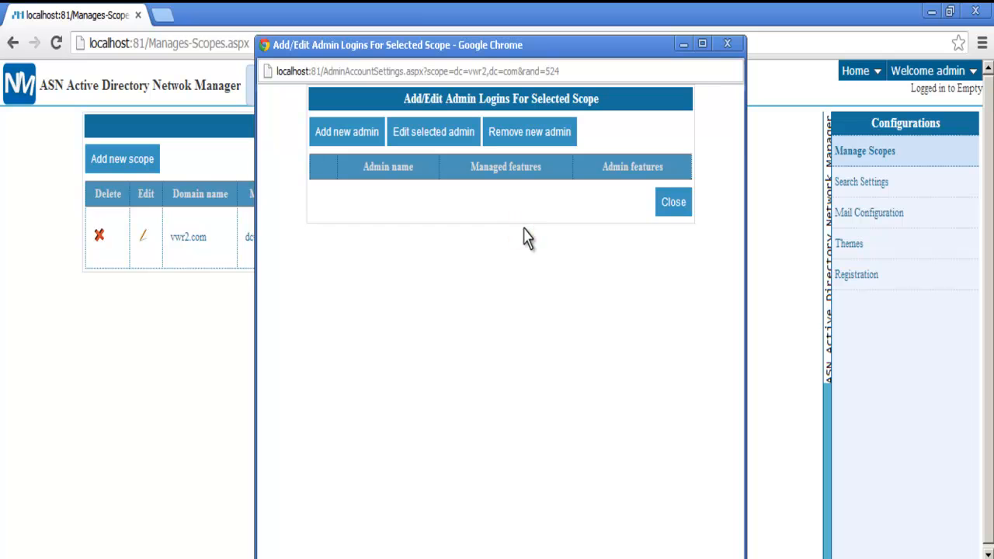
left_click(344, 134)
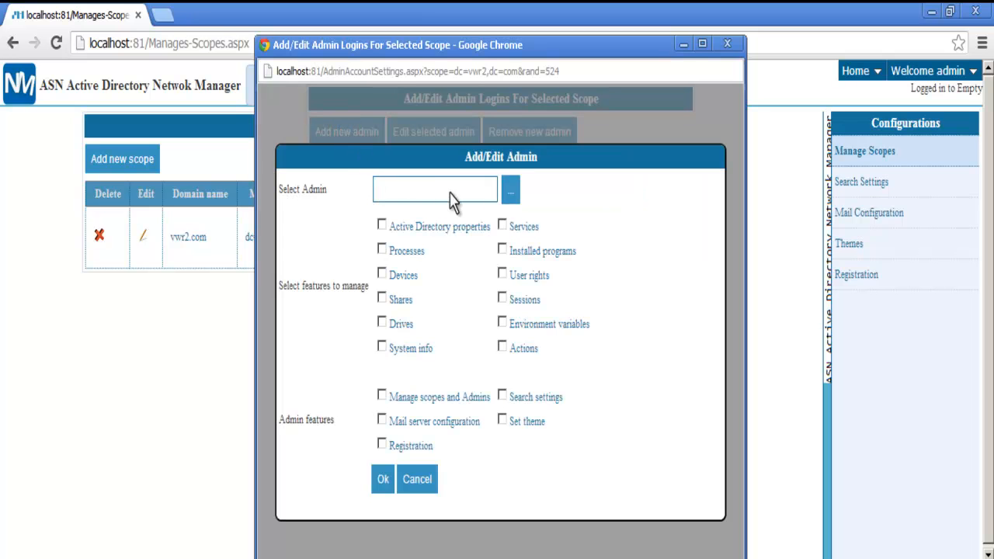
left_click(510, 201)
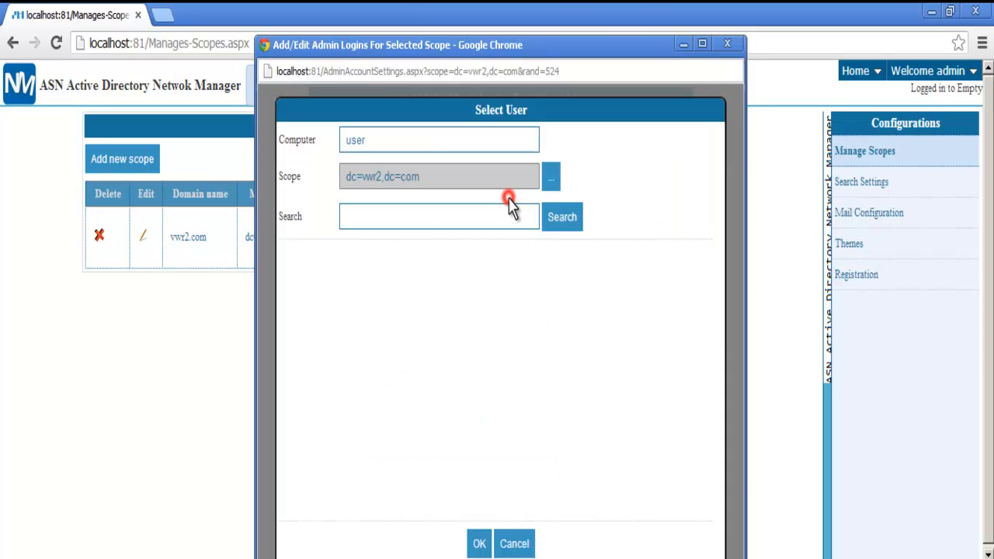
left_click(512, 218)
type("a")
left_click(552, 225)
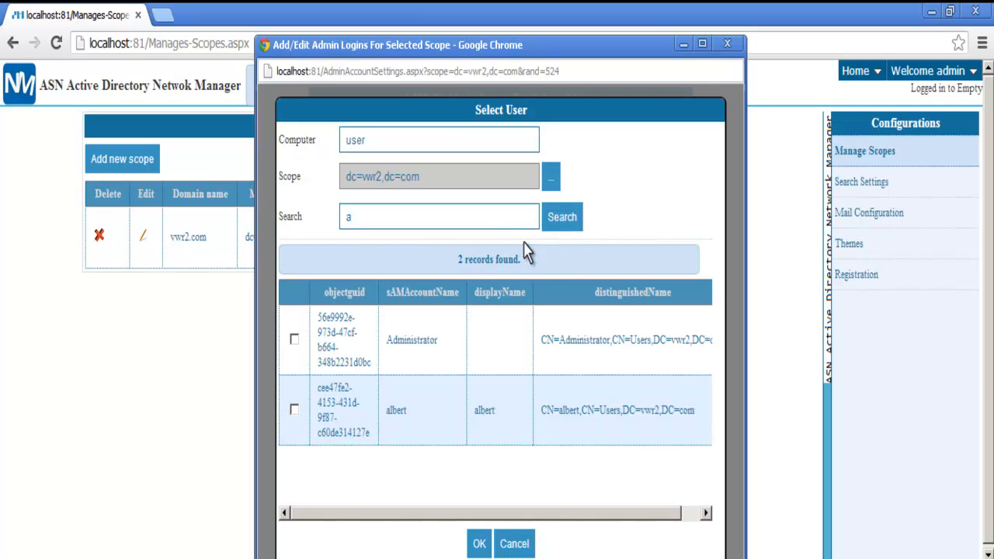
left_click(294, 339)
left_click(479, 543)
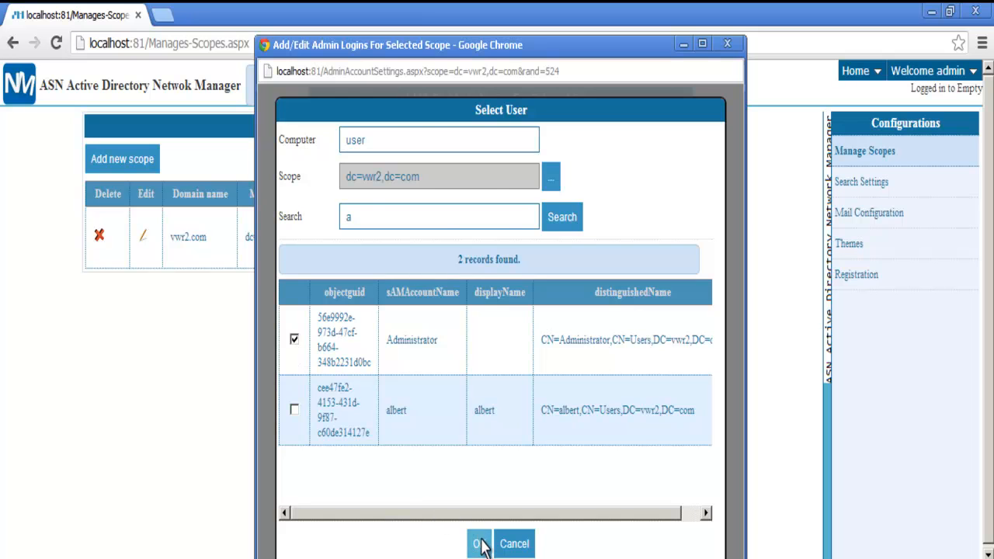
- Grant Administrator every manageable and admin feature, save, and close the admin list
left_click(382, 226)
left_click(382, 444)
left_click(502, 419)
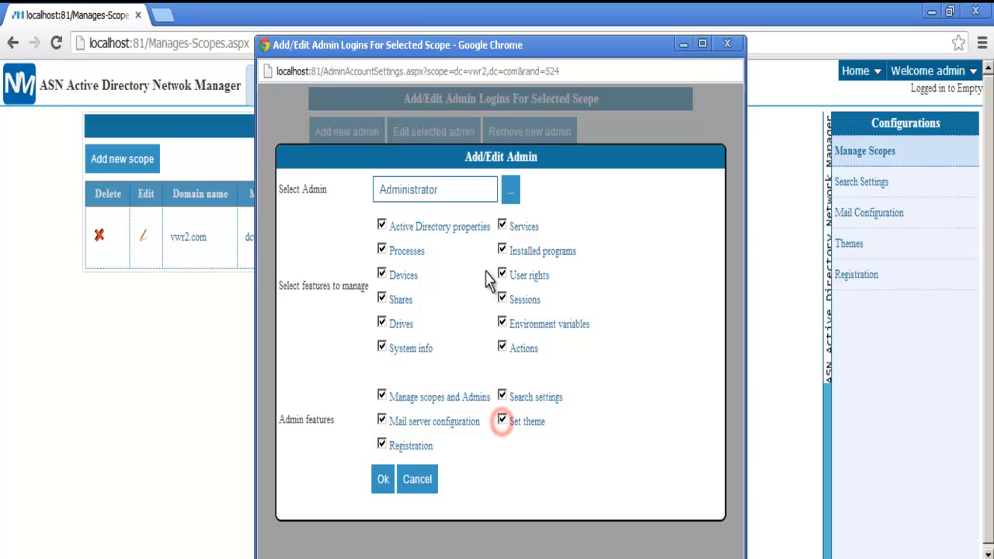
left_click(385, 479)
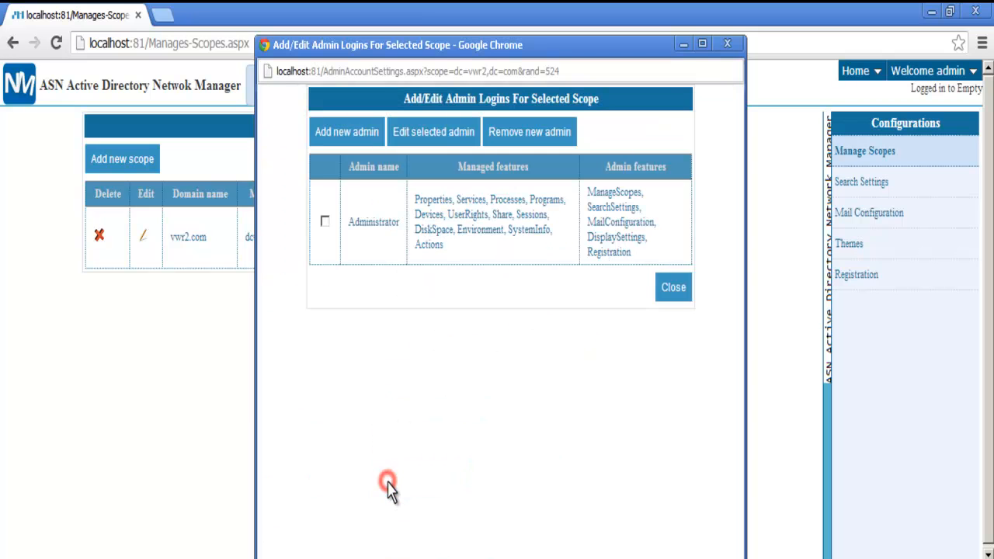
left_click(324, 223)
left_click(668, 295)
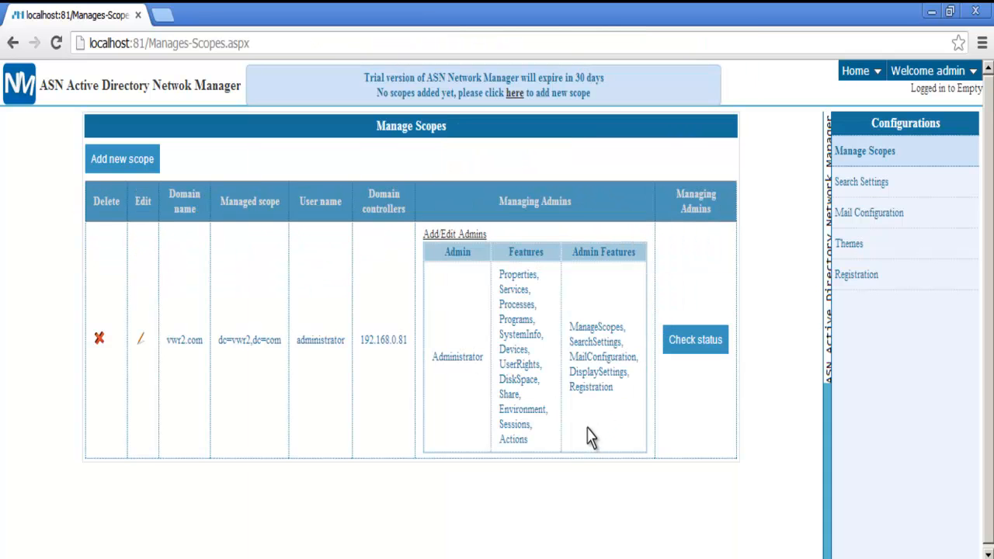
- Recheck the scope's connection status and log out of the web client
left_click(681, 346)
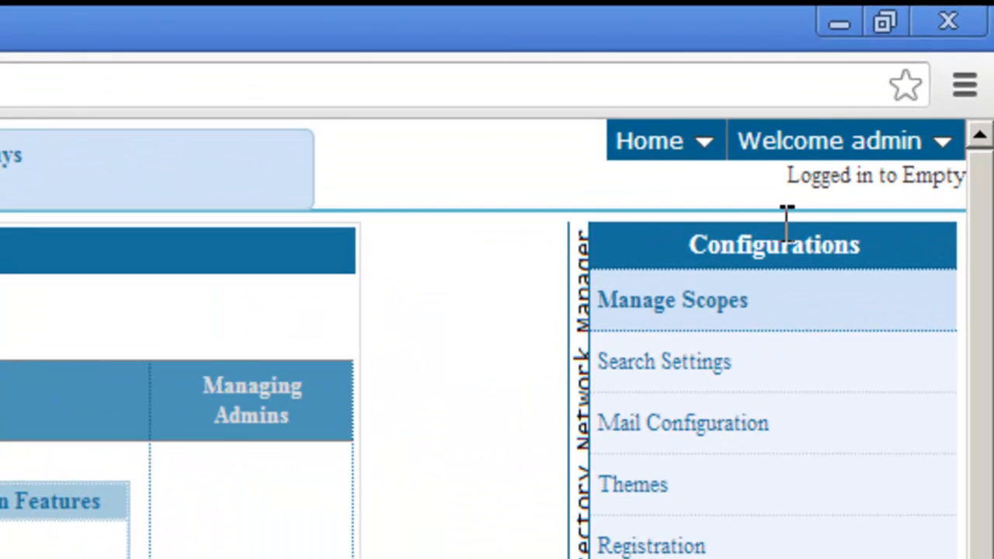
left_click(879, 153)
left_click(672, 194)
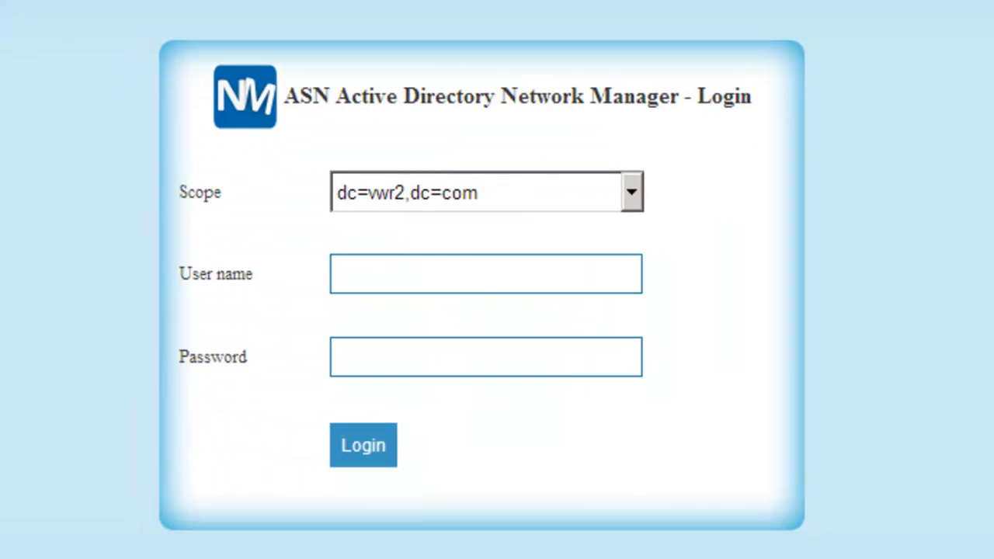
- Log back in as administrator with the domain password
left_click(477, 275)
type("administrator")
key("Tab")
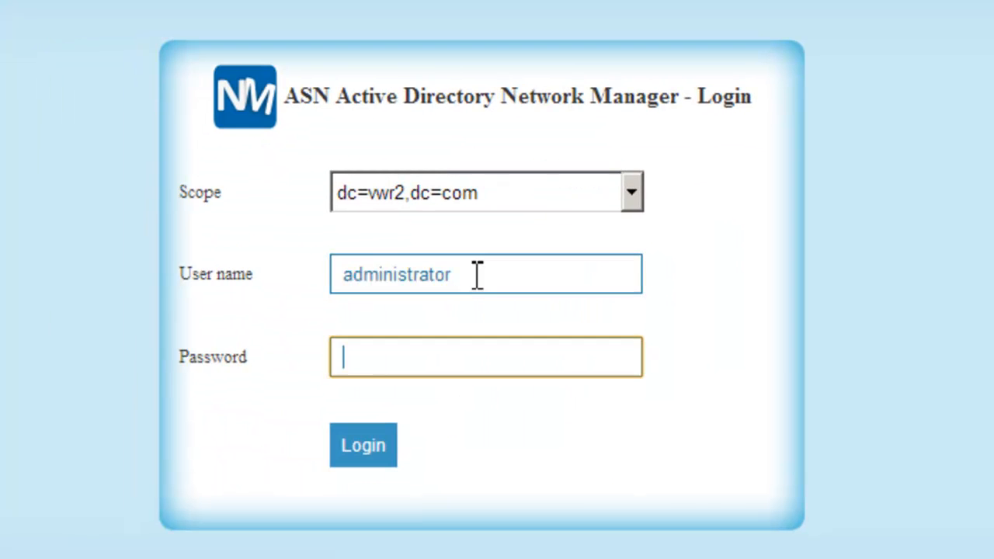
type("•••••••••••")
left_click(357, 449)
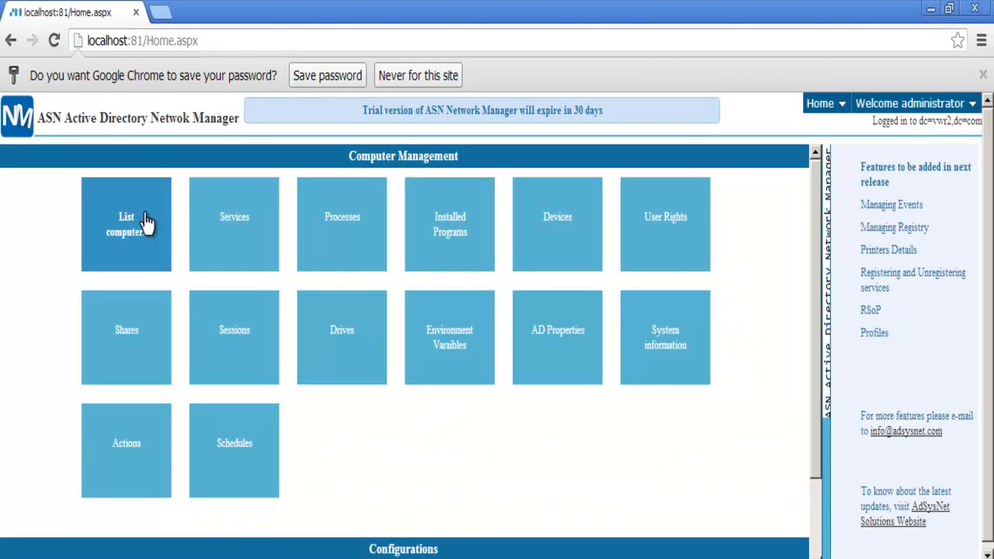
- List the domain computers and open the properties of WIN-SQ32JOO04GG
left_click(146, 222)
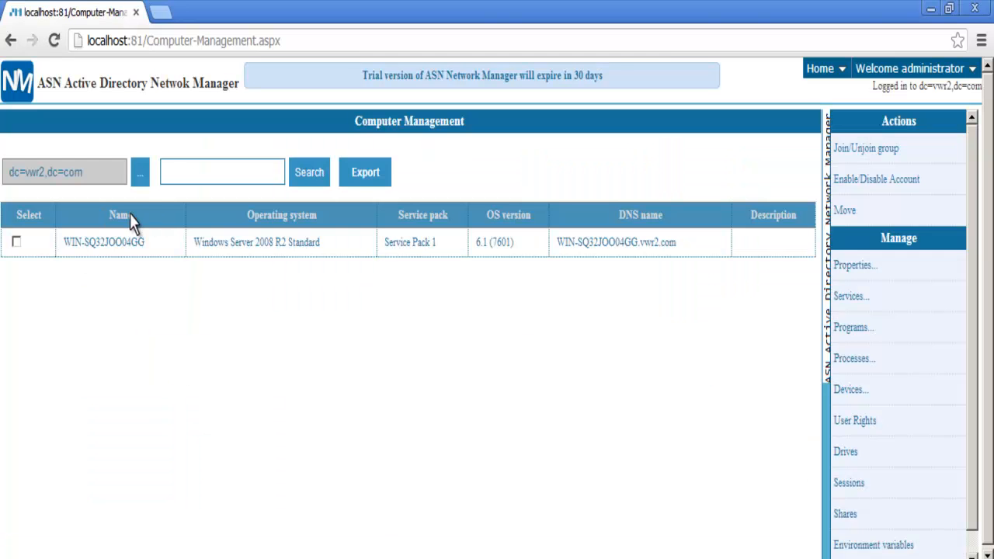
left_click(15, 243)
left_click(851, 271)
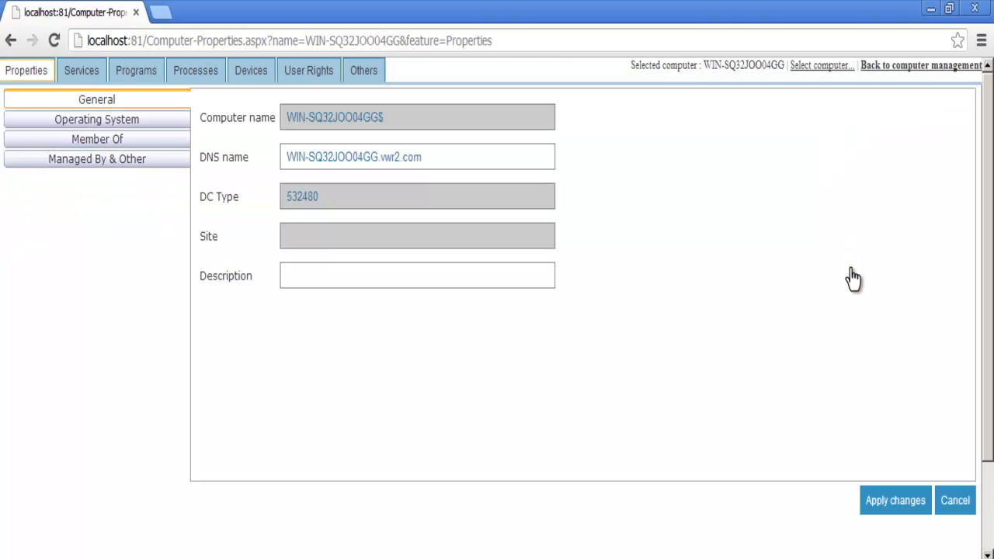
- Browse the Operating System, Member Of and Managed By & Other details, then the Services list
left_click(93, 125)
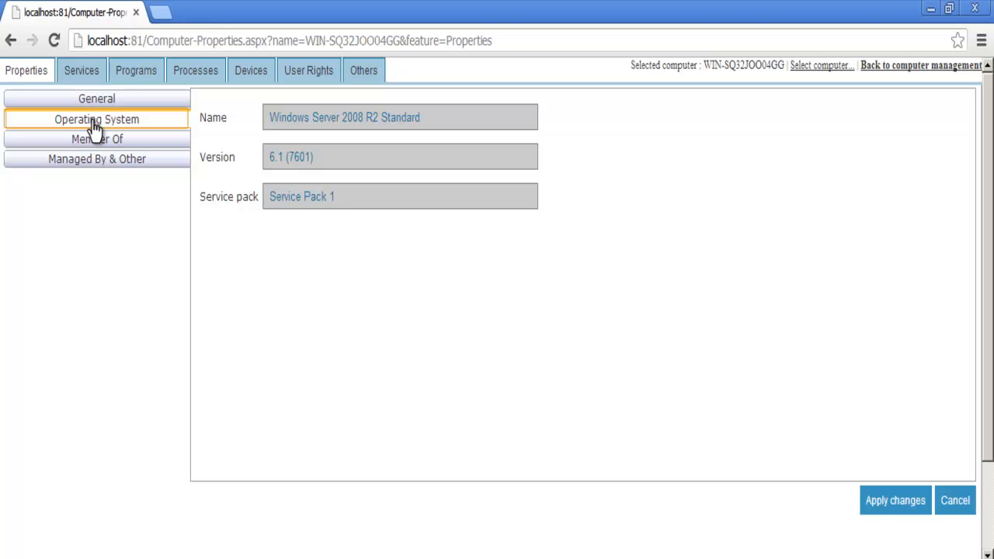
left_click(94, 146)
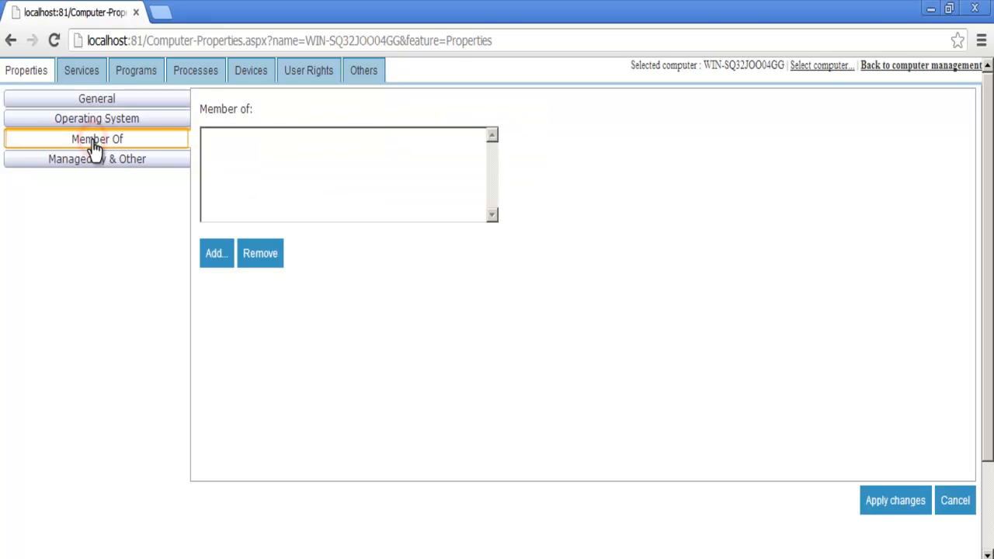
left_click(93, 163)
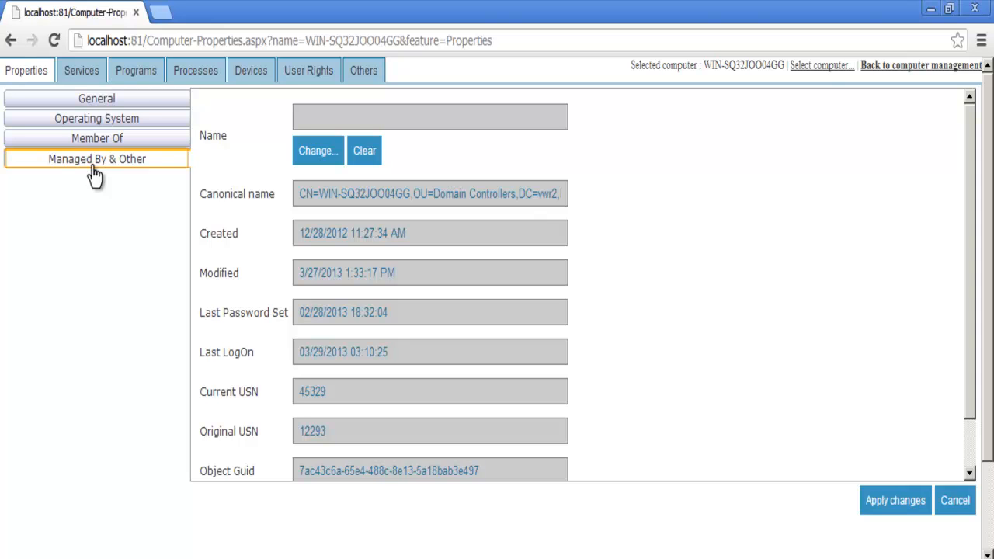
left_click(81, 73)
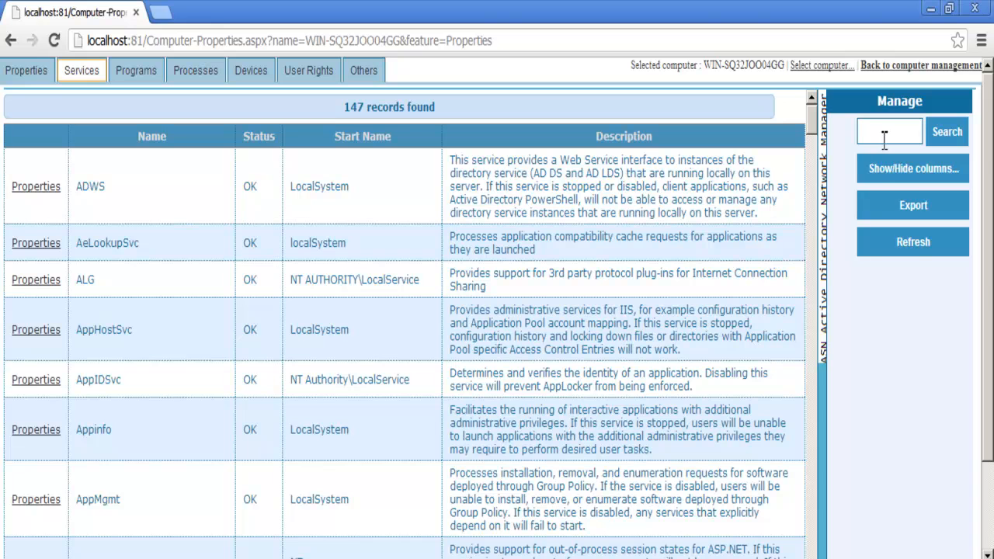
- Add the Accept Stop column to the services table
left_click(892, 170)
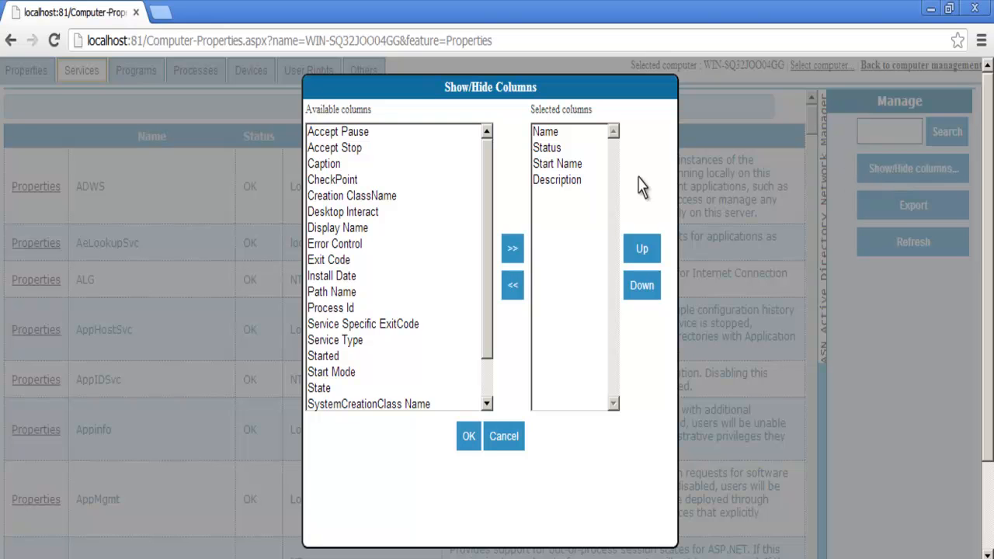
left_click(325, 149)
left_click(506, 252)
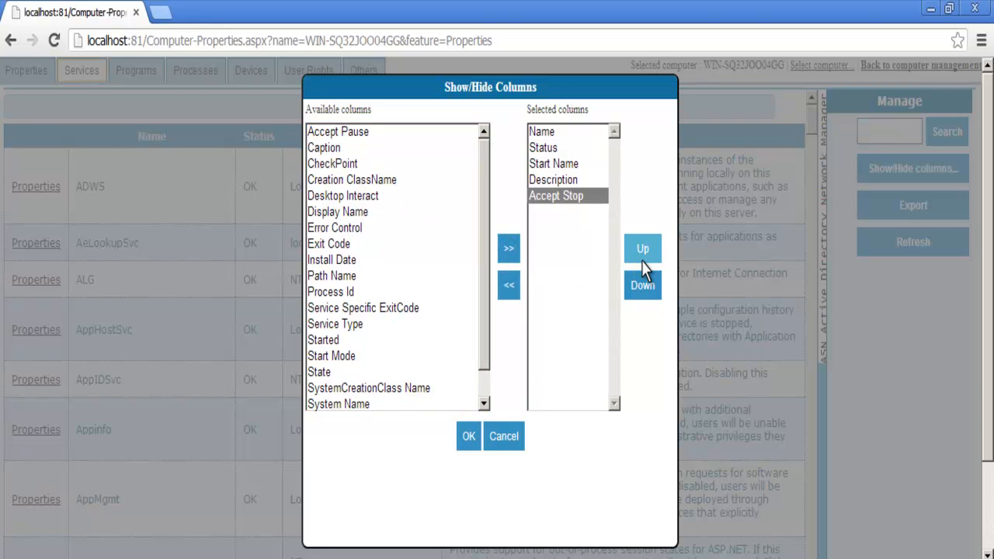
left_click(470, 436)
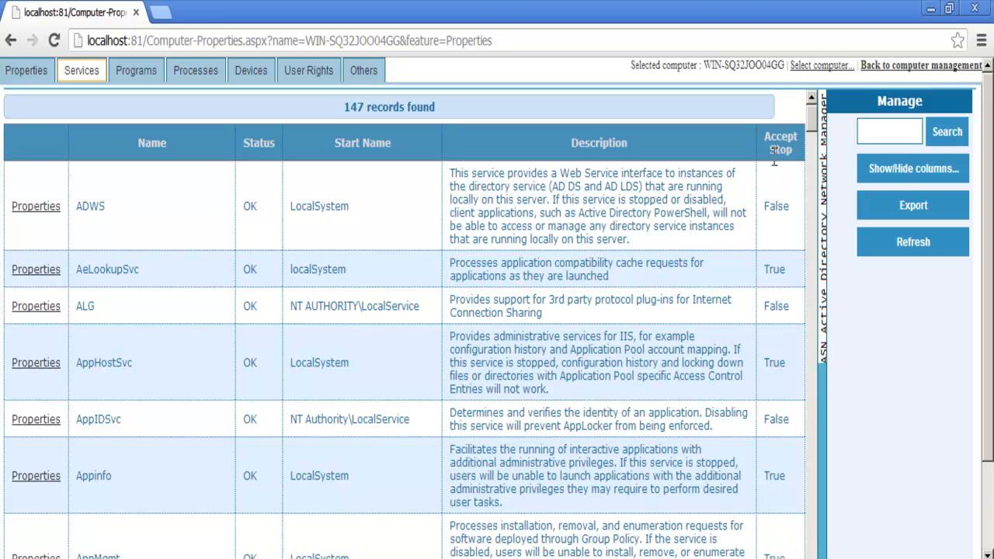
- Check the export formats, refresh services, then view installed programs and running processes
left_click(888, 210)
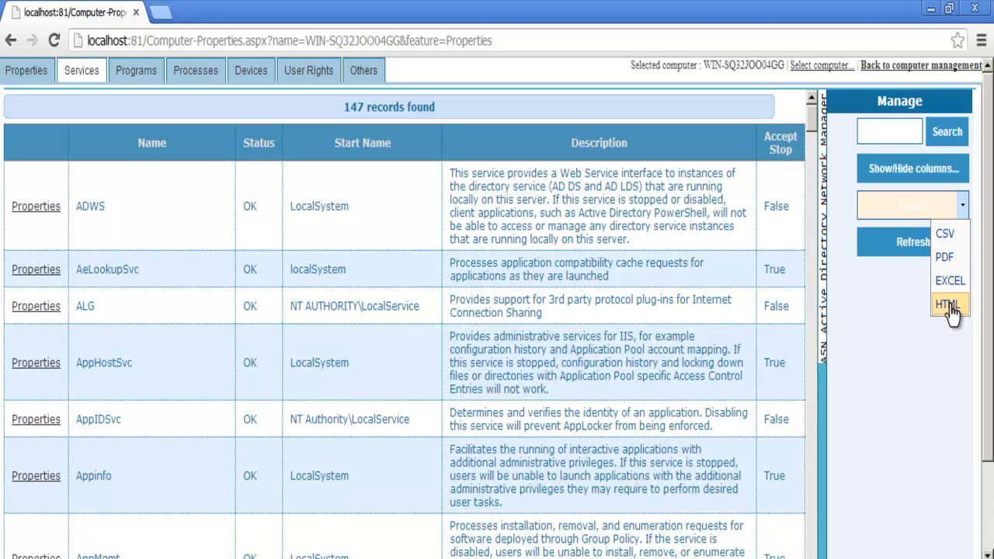
left_click(912, 252)
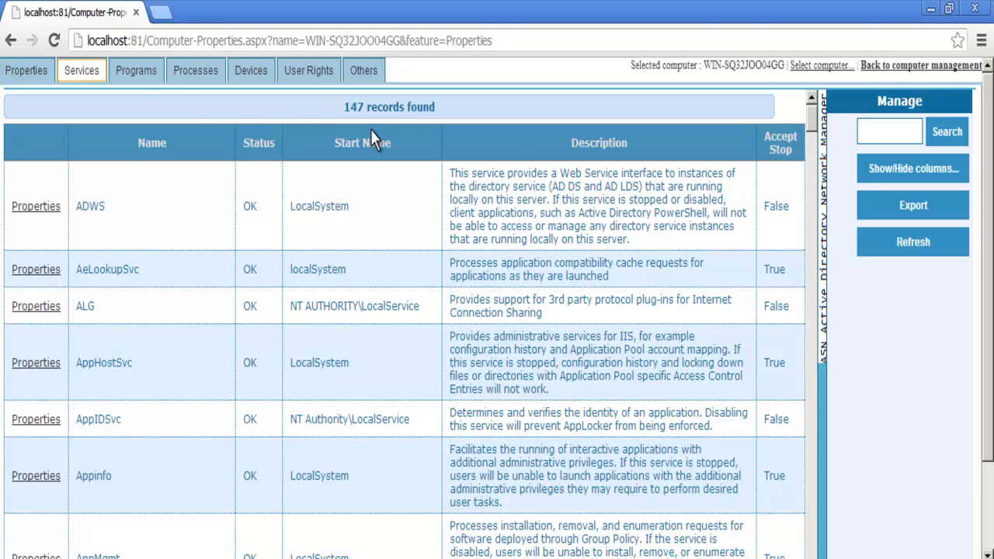
left_click(147, 76)
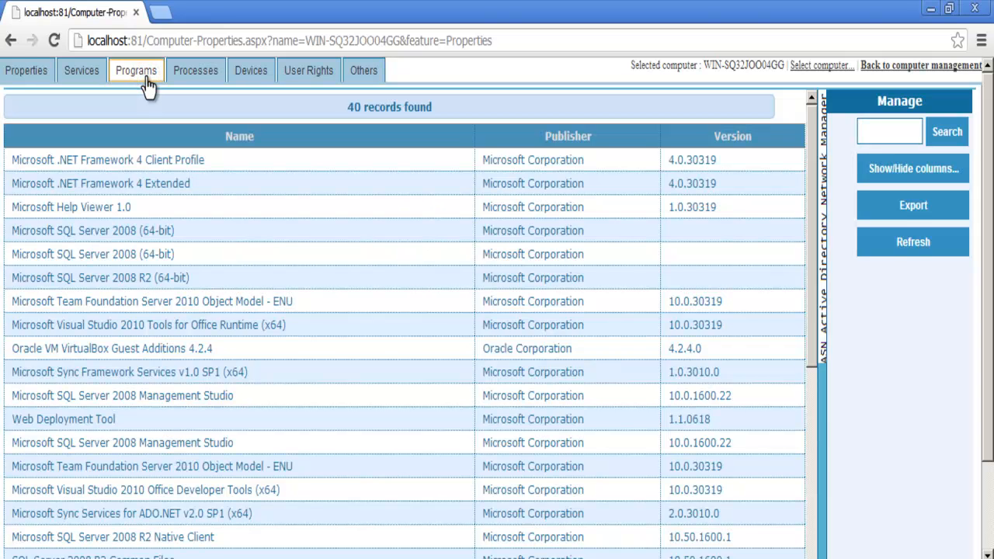
left_click(206, 78)
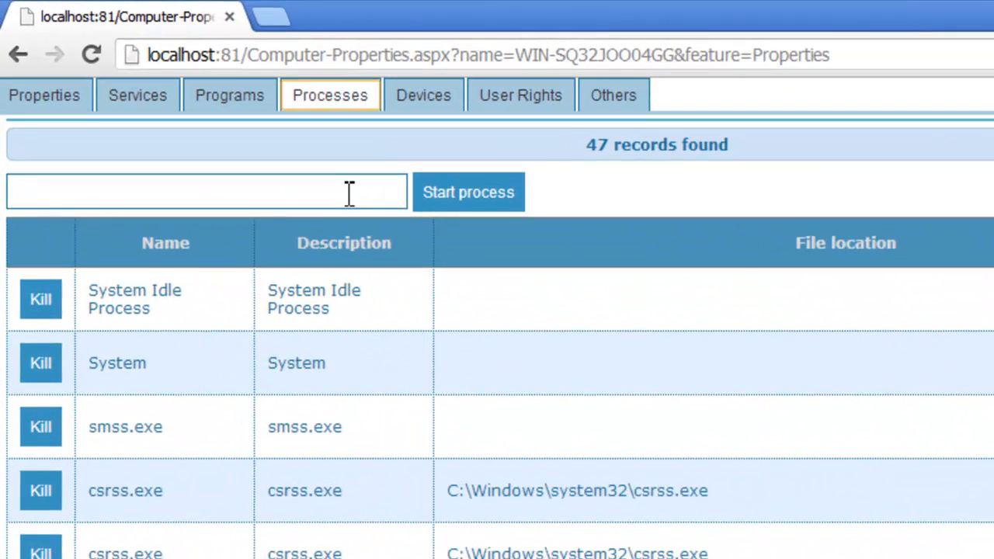
- Launch notepad.exe on the computer, refresh, kill it, then show the Devices list
left_click(207, 143)
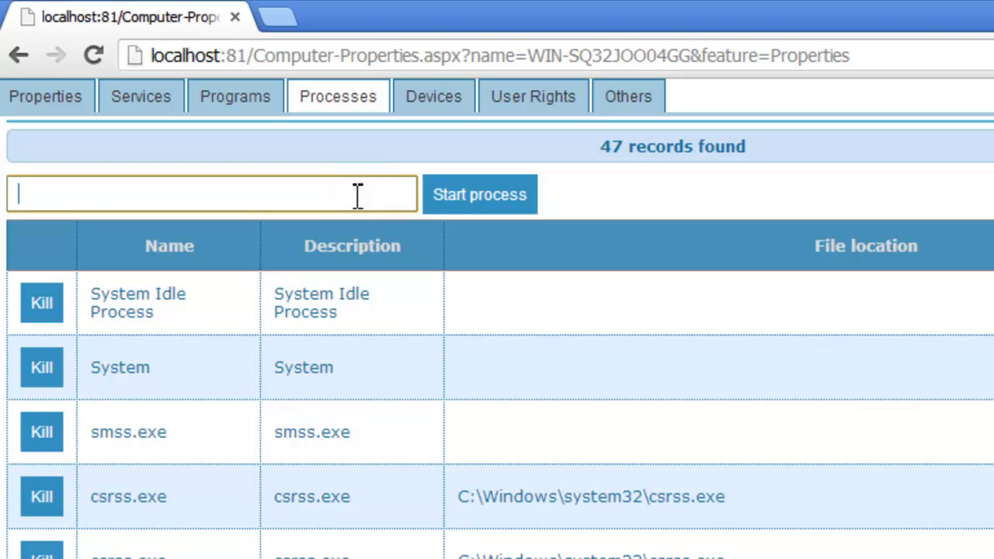
type("notepad.exe")
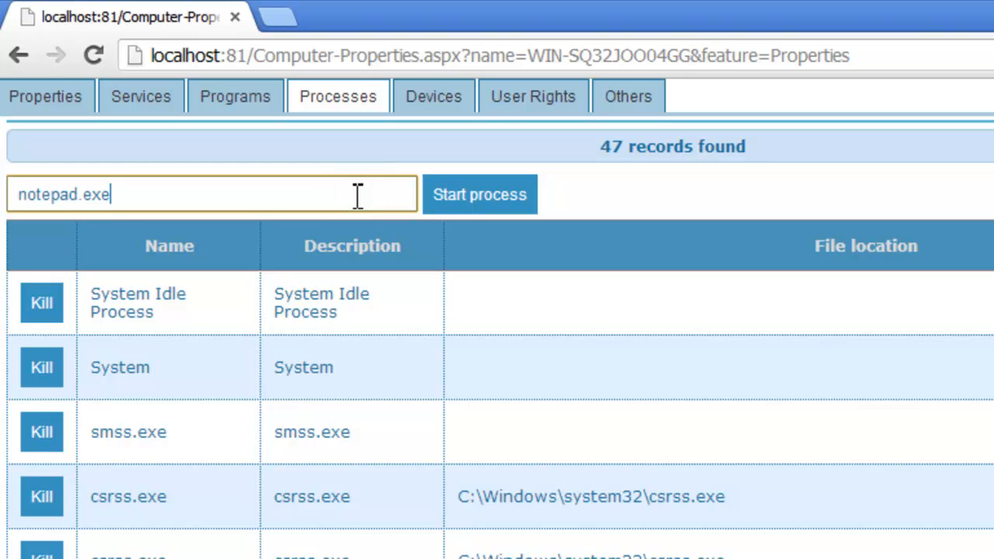
left_click(457, 189)
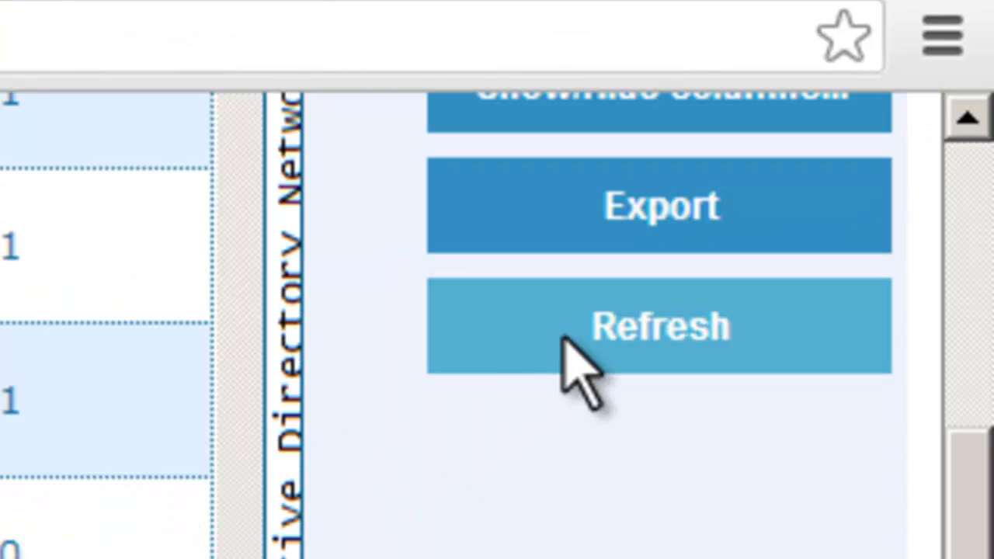
left_click(564, 337)
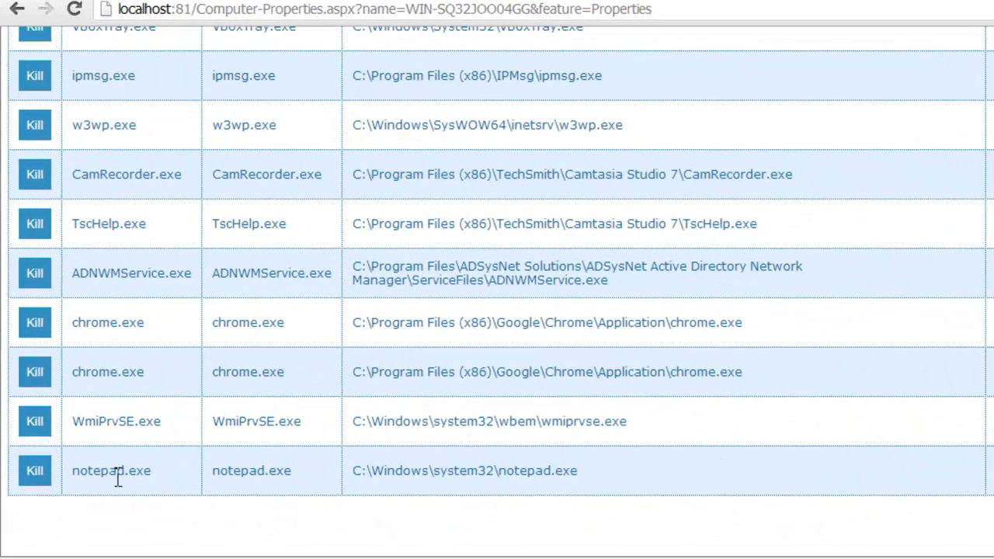
left_click(34, 471)
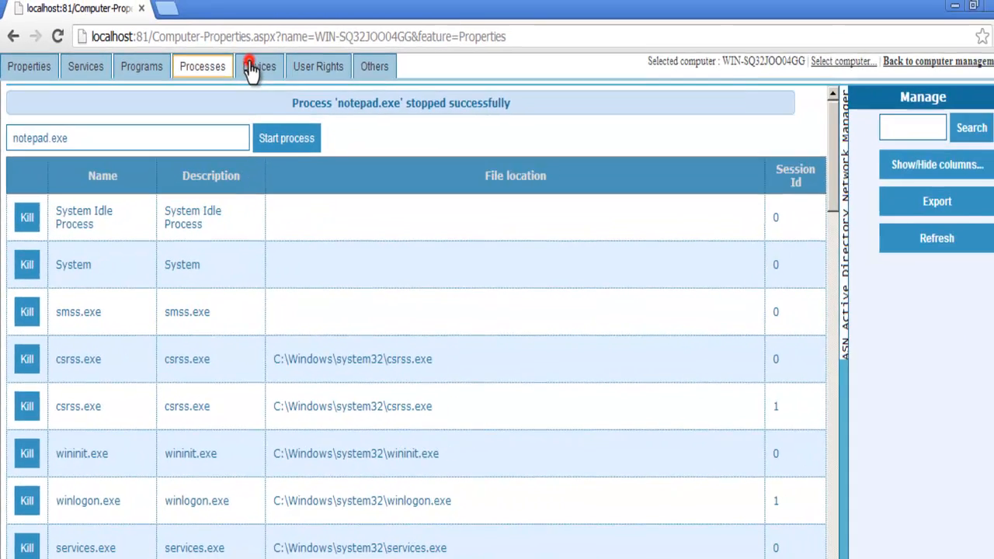
left_click(326, 39)
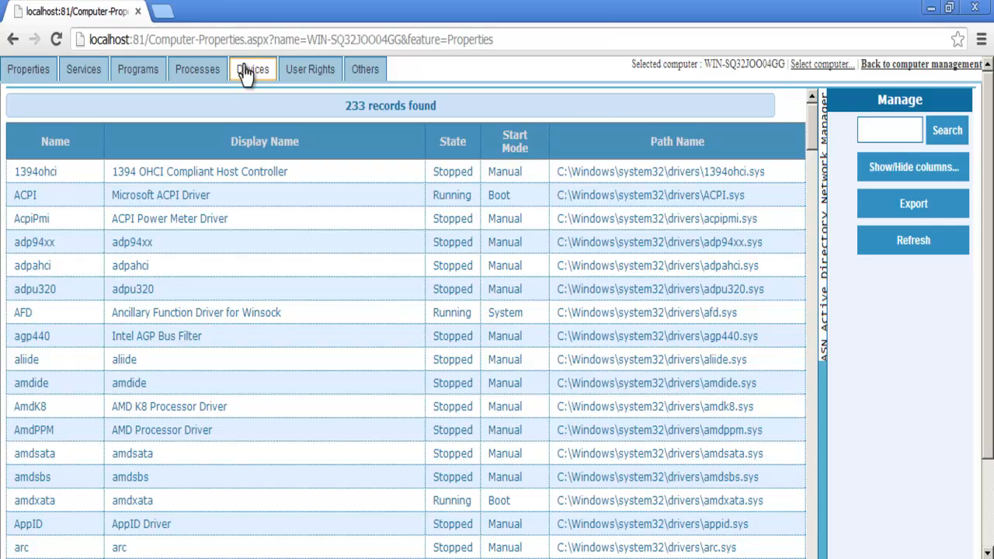
- Filter the devices to AFD, view the 24 user rights, then the general system info under Others
left_click(868, 130)
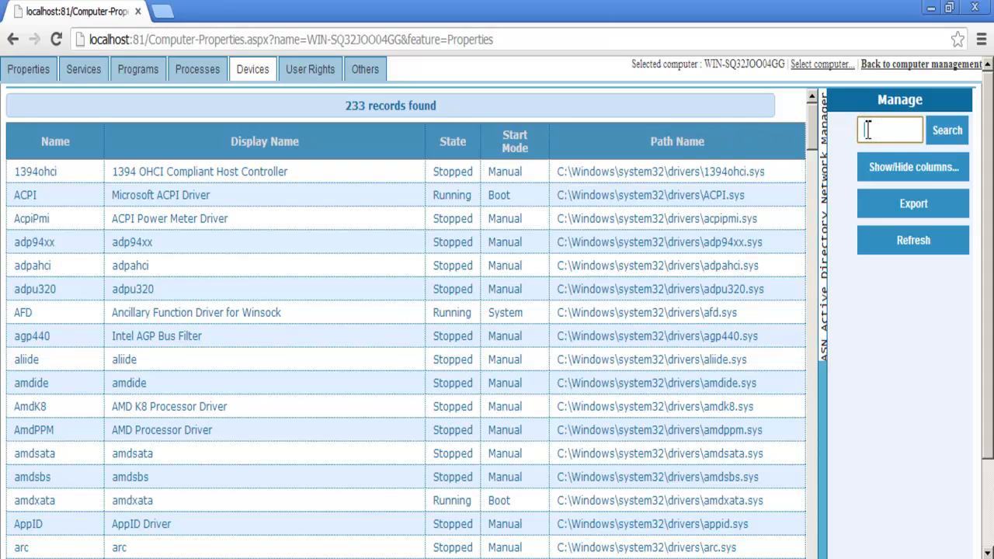
type("AFD")
left_click(941, 134)
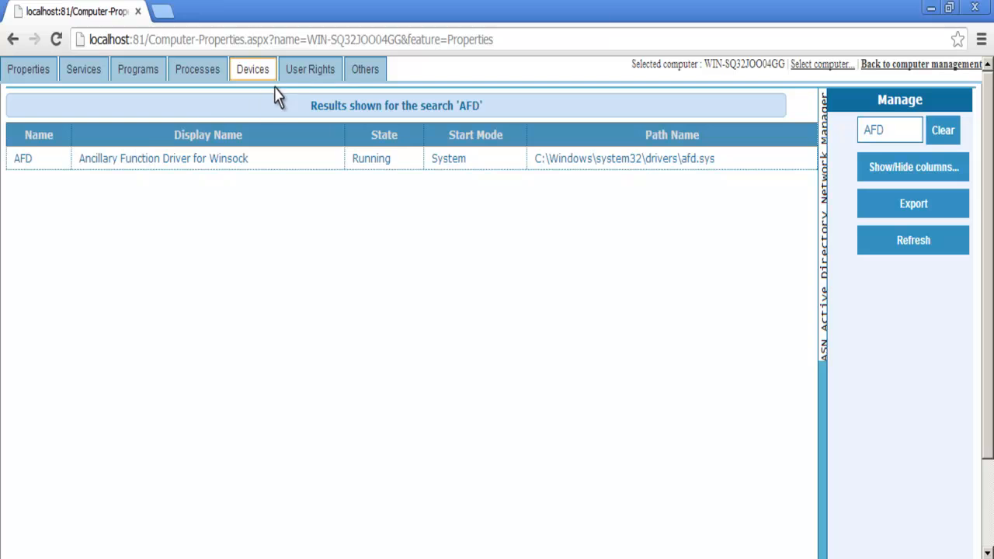
left_click(302, 75)
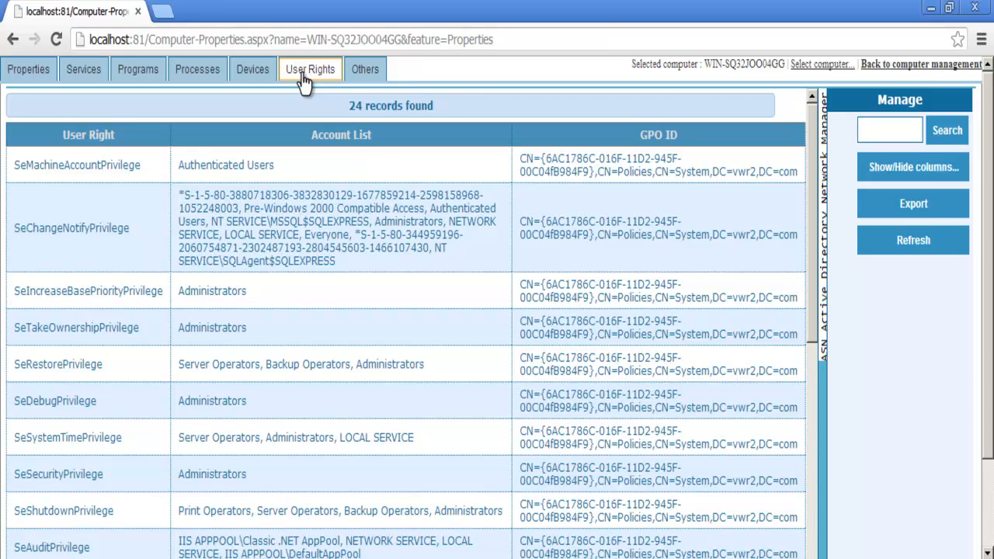
left_click(366, 71)
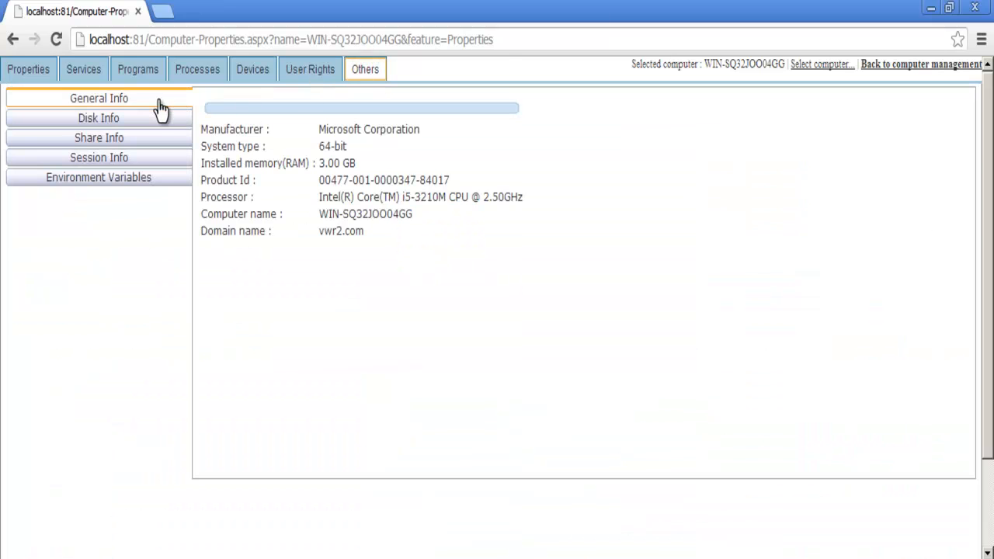
- View disk info, shared folders, sessions and environment variables, then open the Select Computer dialog
left_click(102, 121)
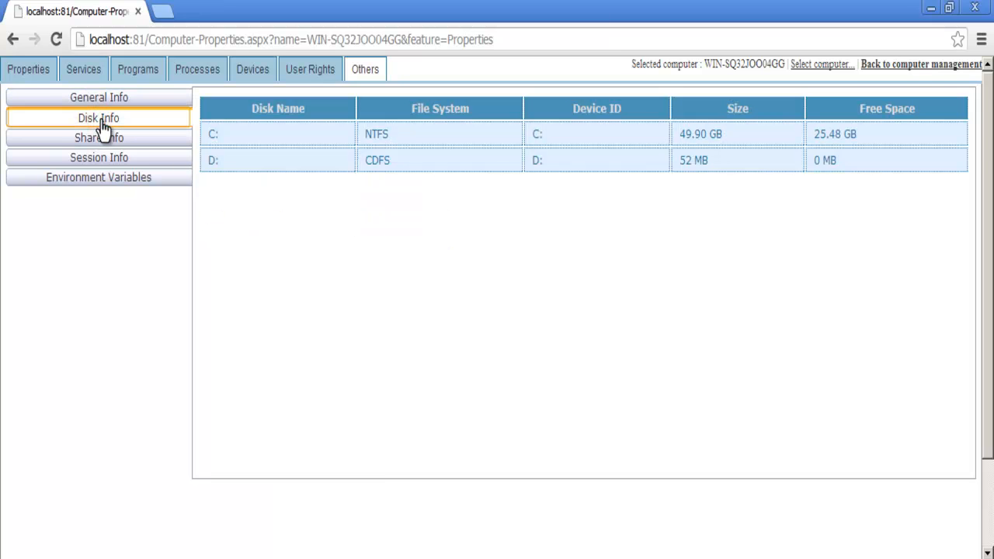
left_click(100, 142)
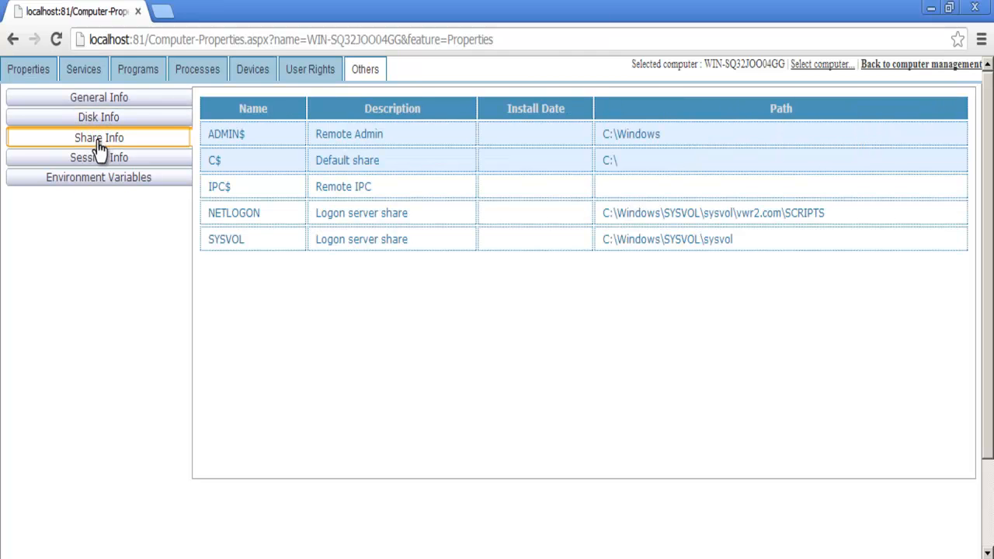
left_click(98, 161)
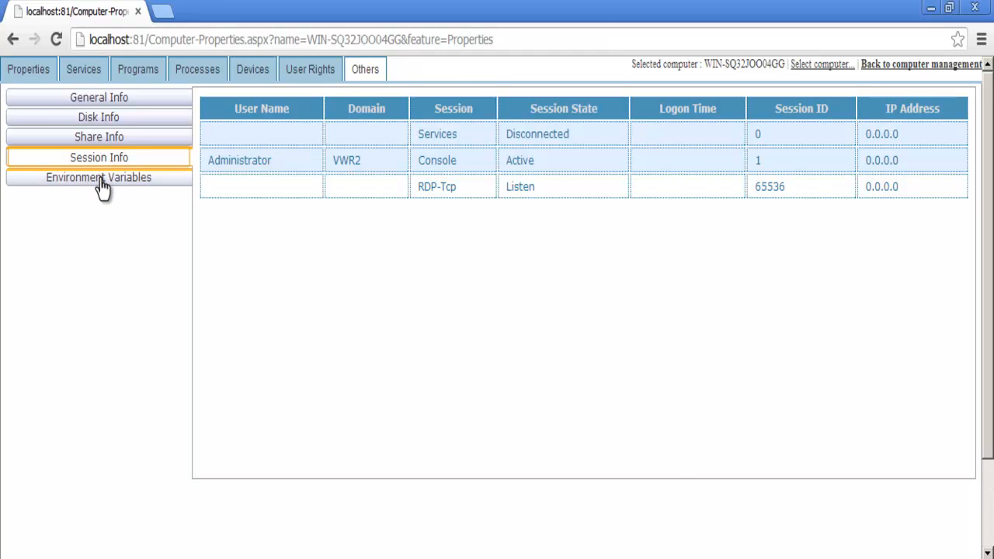
left_click(102, 187)
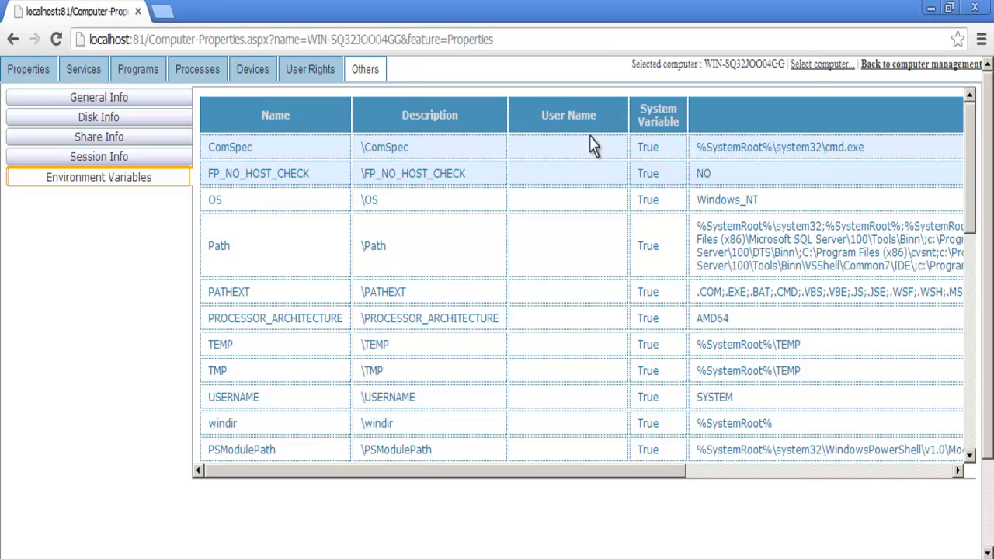
left_click(808, 68)
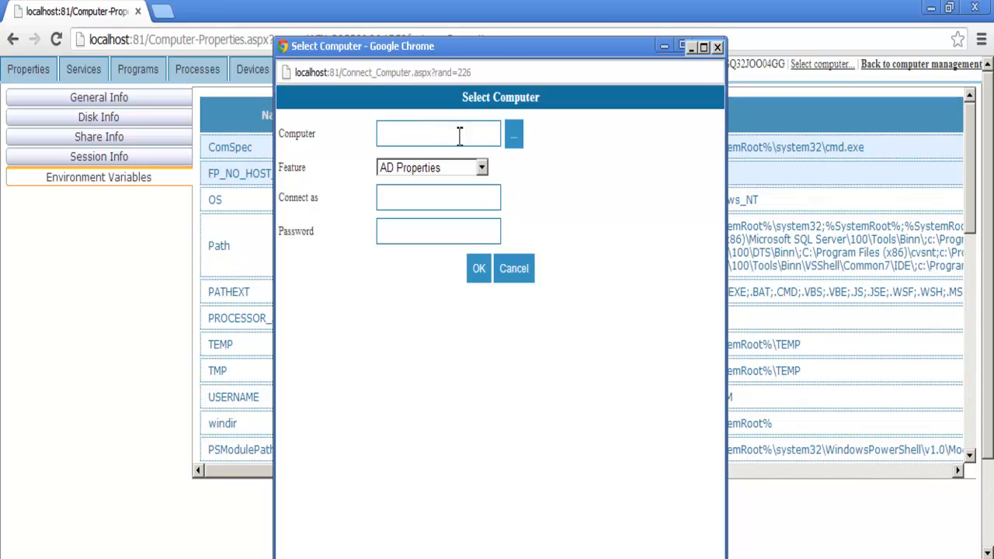
- Search 'w', select WIN-SQ32JOO04GG, and load its AD Properties showing DNS name WIN-SQ32JOO04GG.vwr2.com
left_click(512, 137)
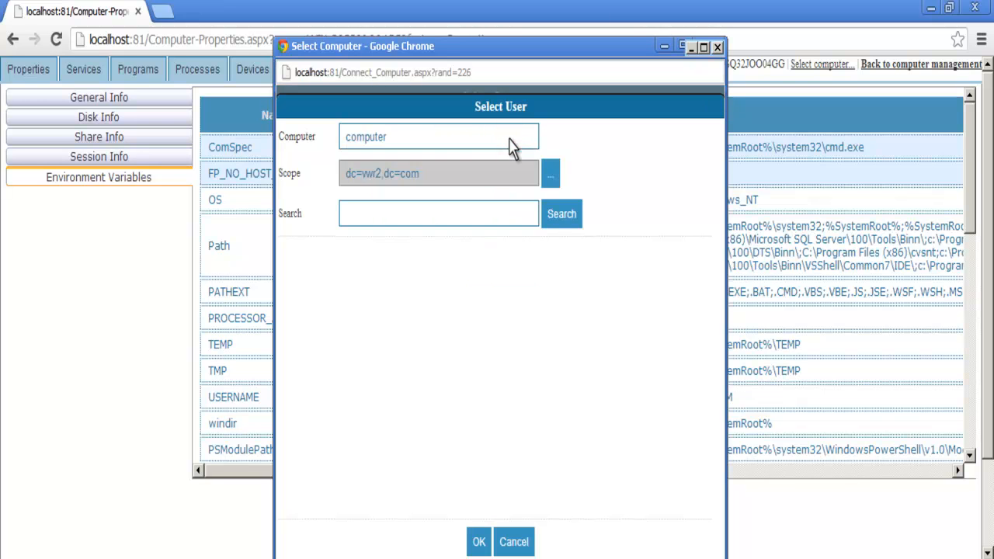
left_click(522, 213)
type("w")
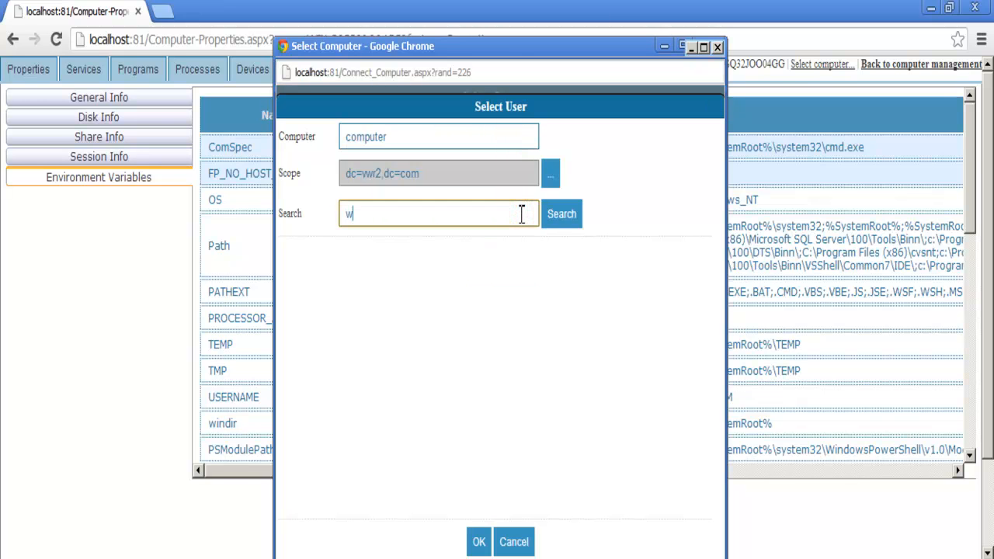
left_click(566, 225)
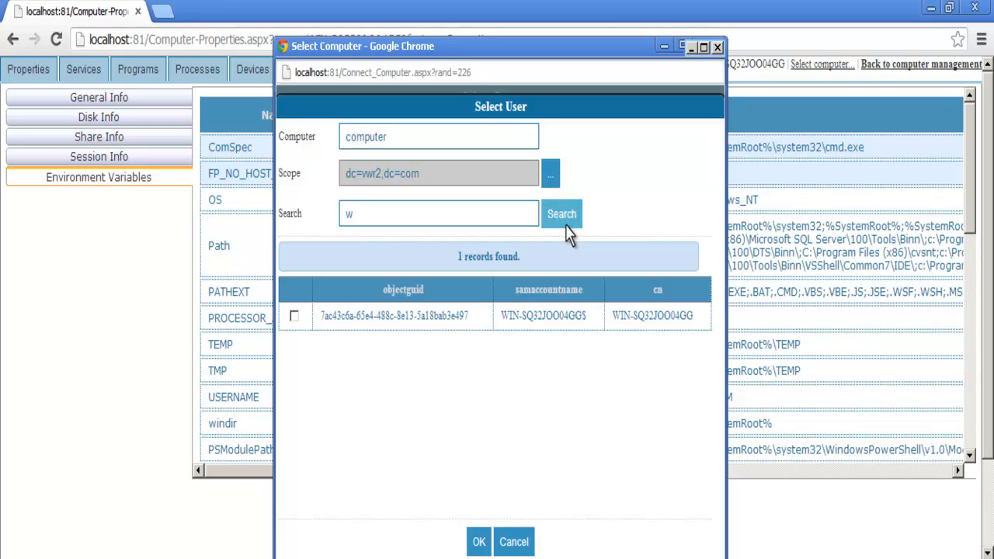
left_click(293, 317)
left_click(475, 540)
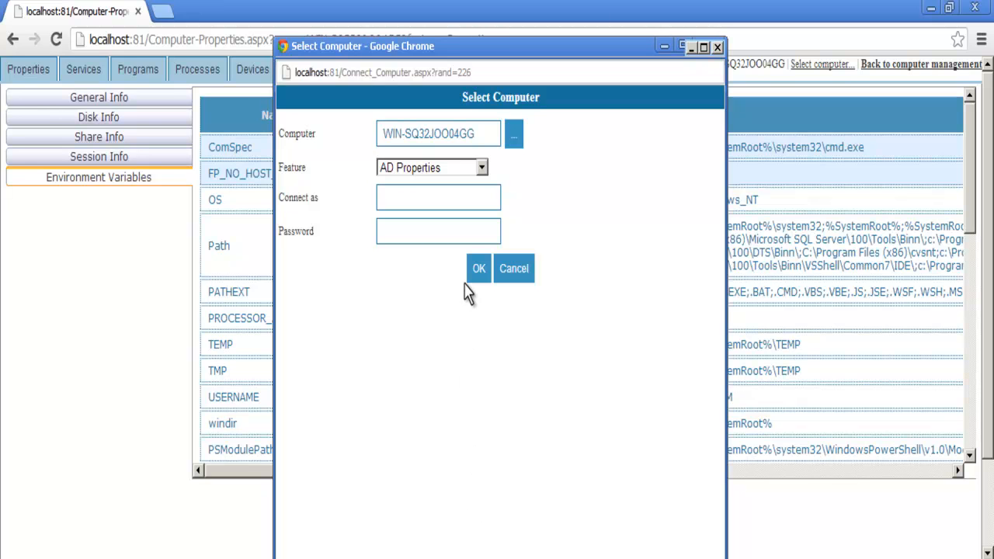
left_click(482, 168)
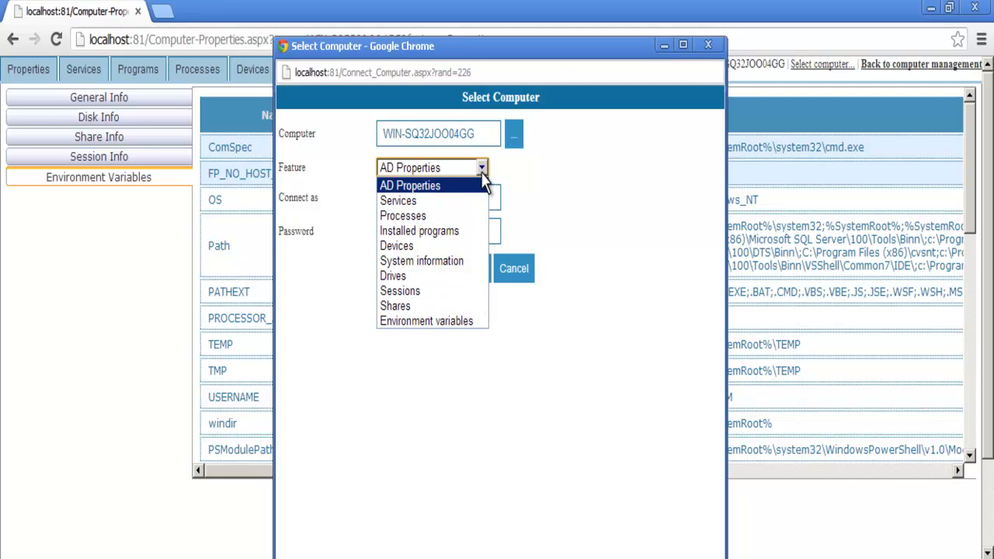
left_click(482, 168)
left_click(478, 268)
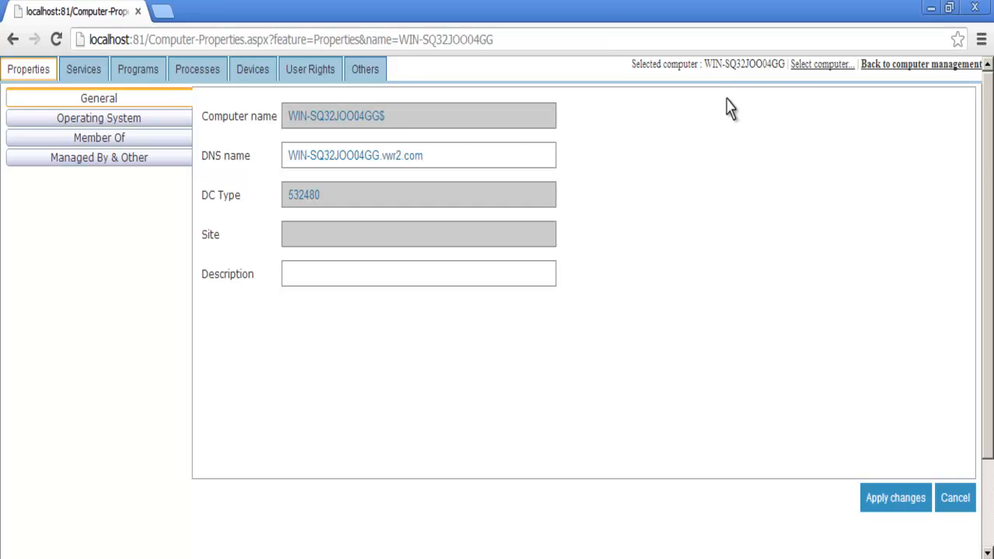
- Select computer WIN-SQ32JOO04GG again by searching 'w' in the Select Computer dialog
left_click(798, 67)
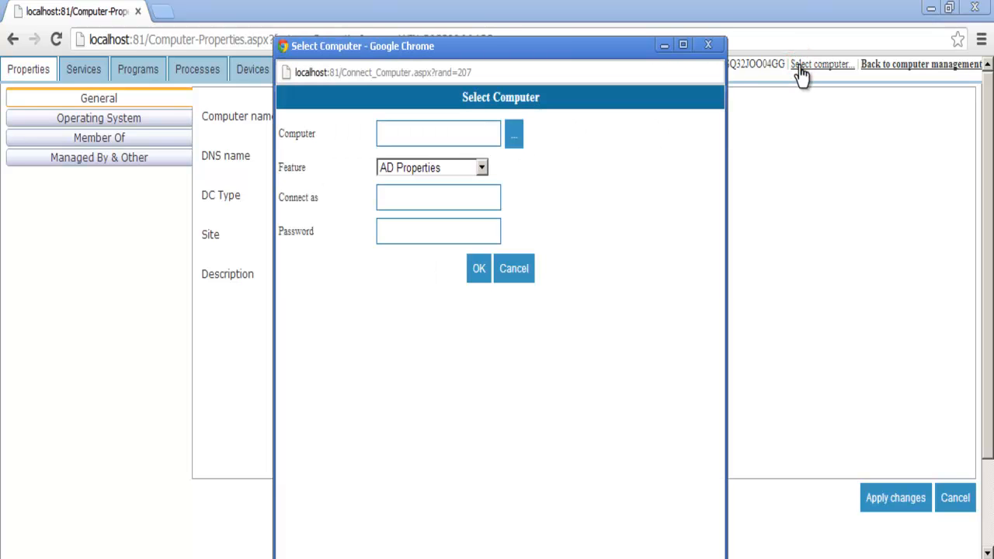
left_click(515, 136)
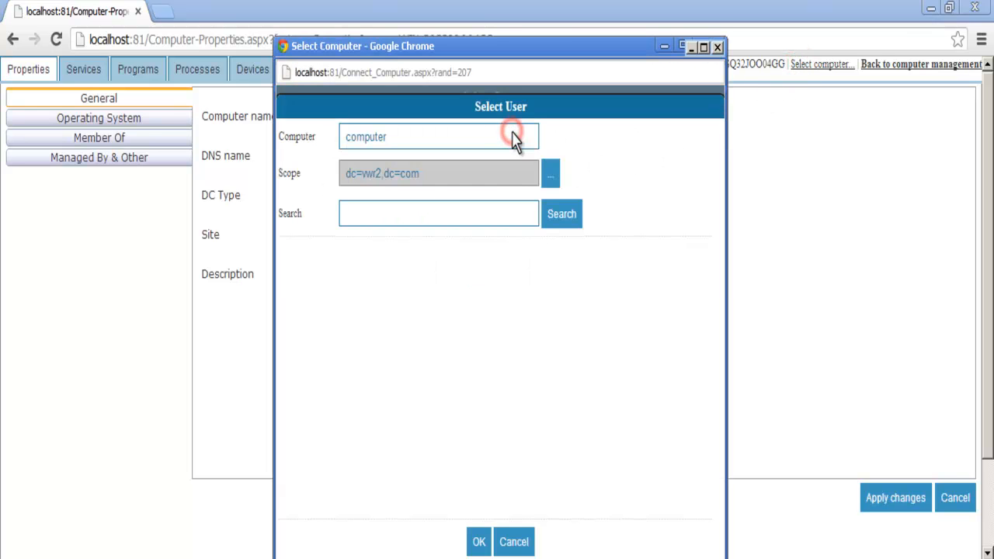
left_click(523, 215)
type("w")
left_click(556, 216)
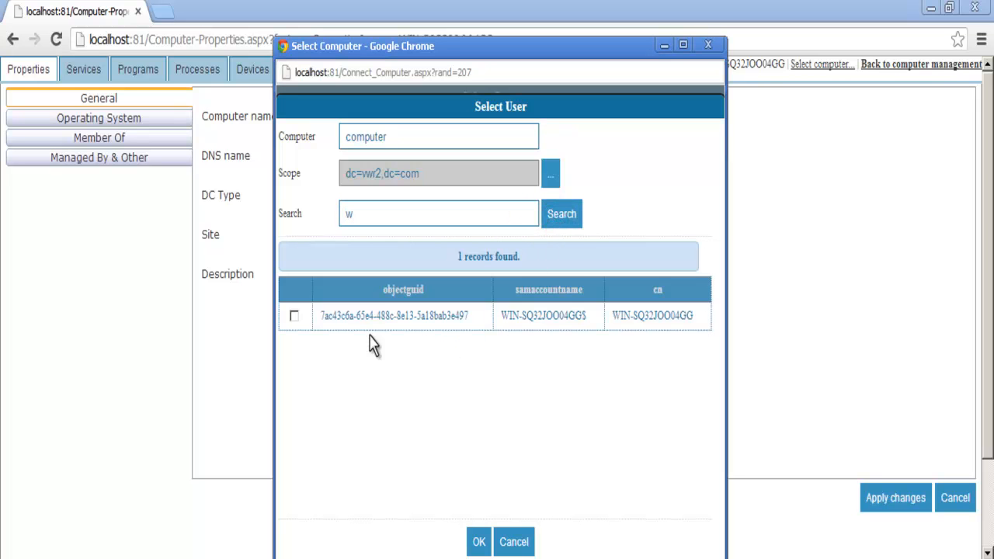
left_click(293, 316)
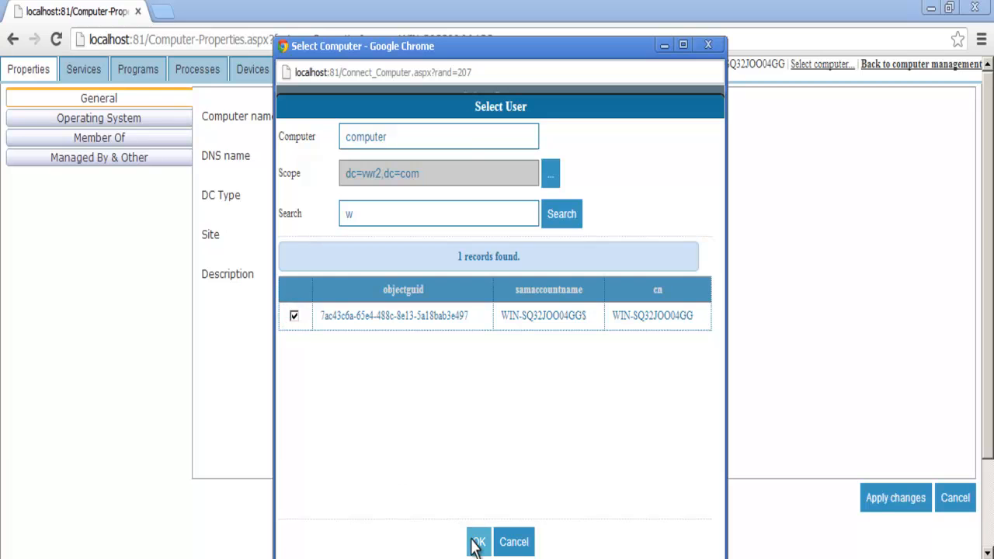
left_click(477, 540)
- List WIN-SQ32JOO04GG's 147 services, then return to the Computer Management home page
left_click(481, 168)
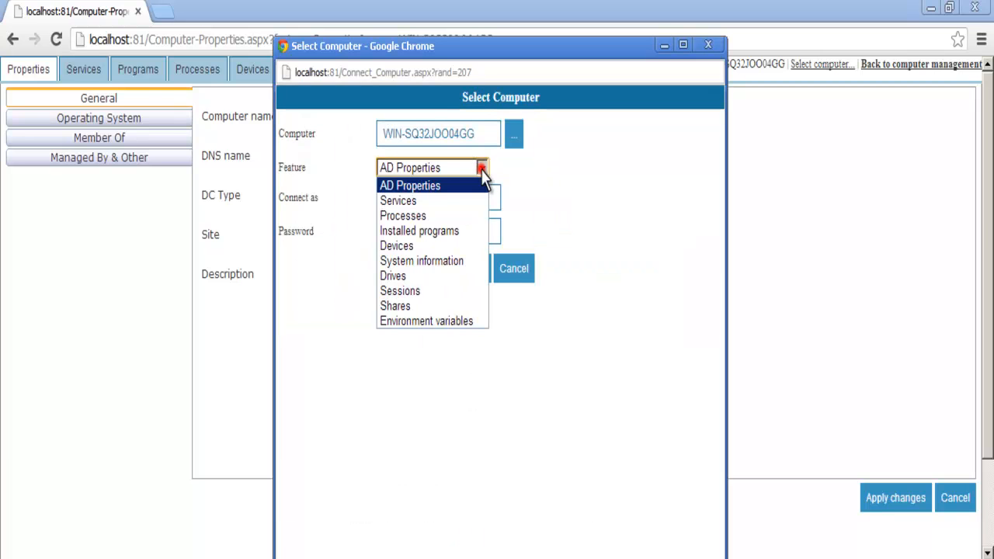
left_click(448, 200)
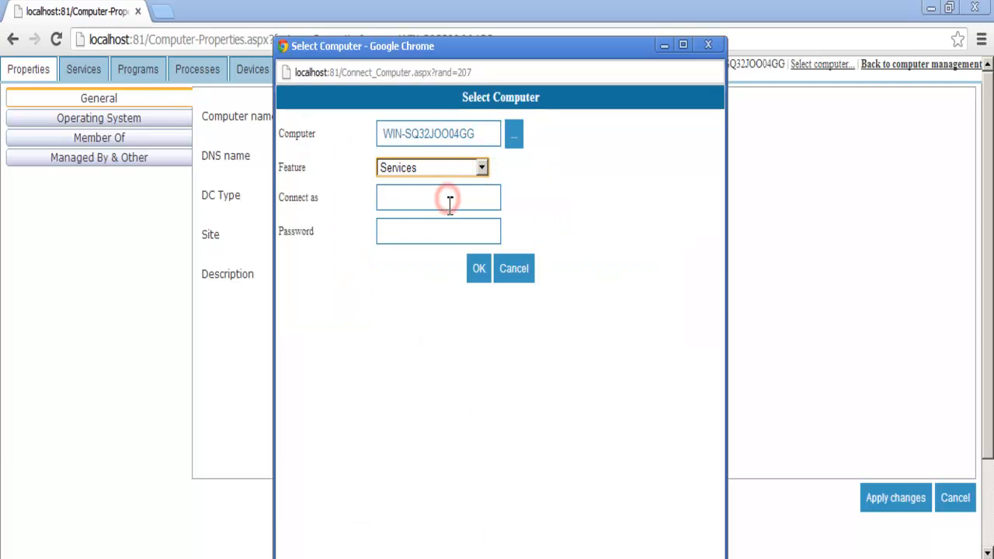
left_click(477, 271)
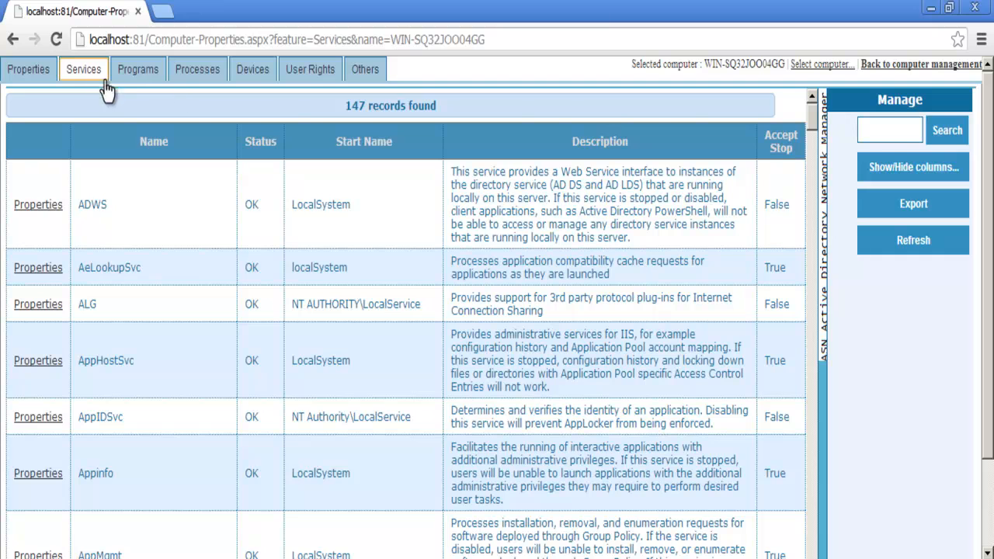
left_click(889, 65)
left_click(818, 68)
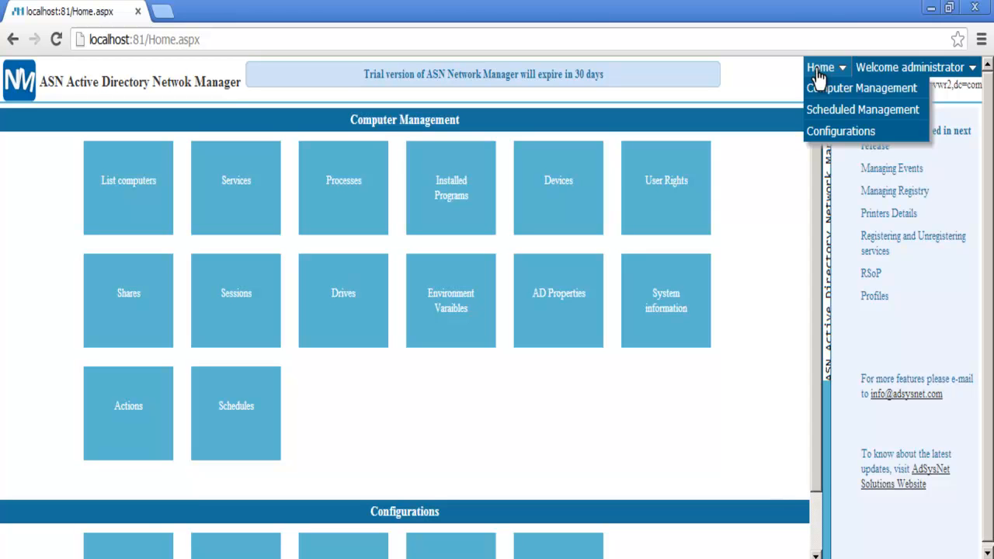
- Open Mail Configuration and enter smtp.gmail.com as the SMTP host on port 25
left_click(815, 134)
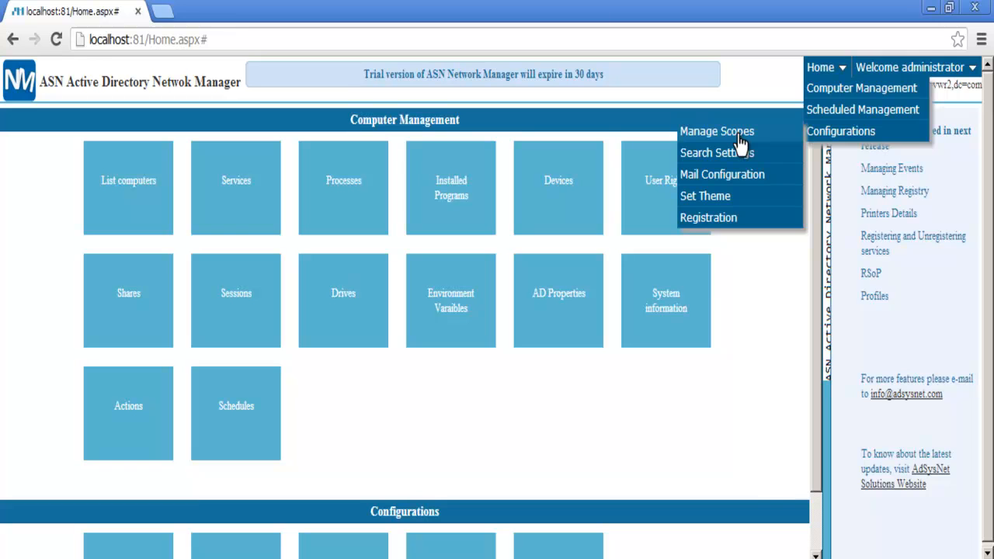
left_click(738, 178)
left_click(455, 156)
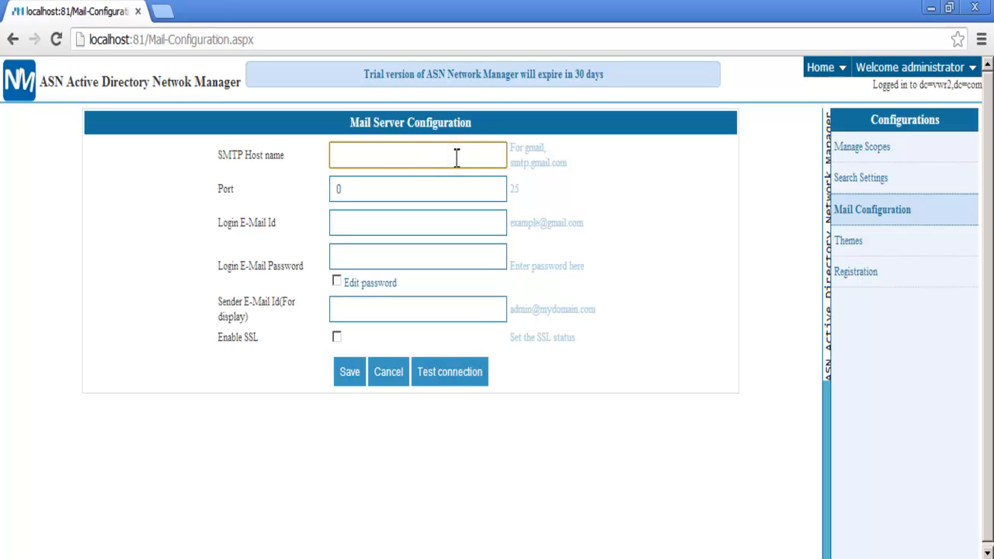
type("smtp.gmail.com")
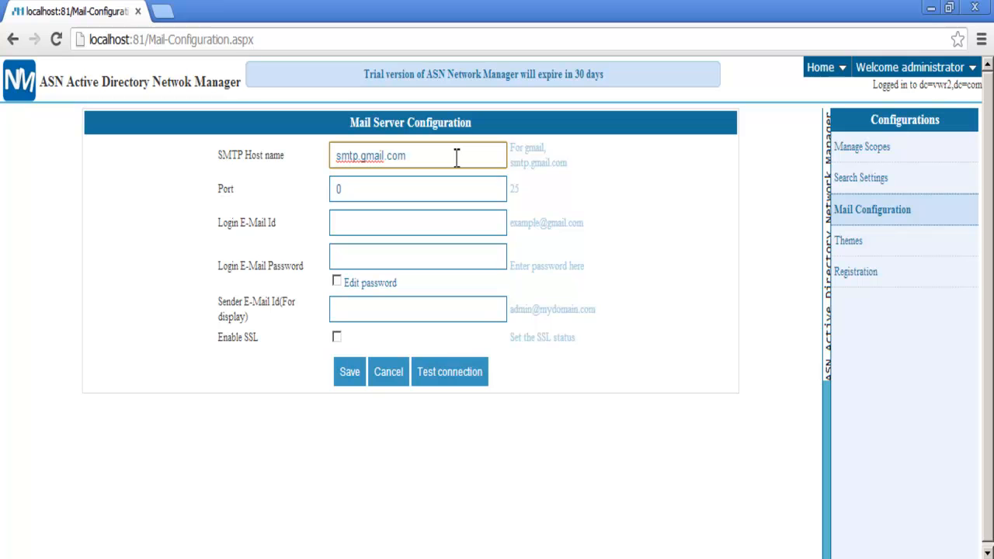
key("Tab")
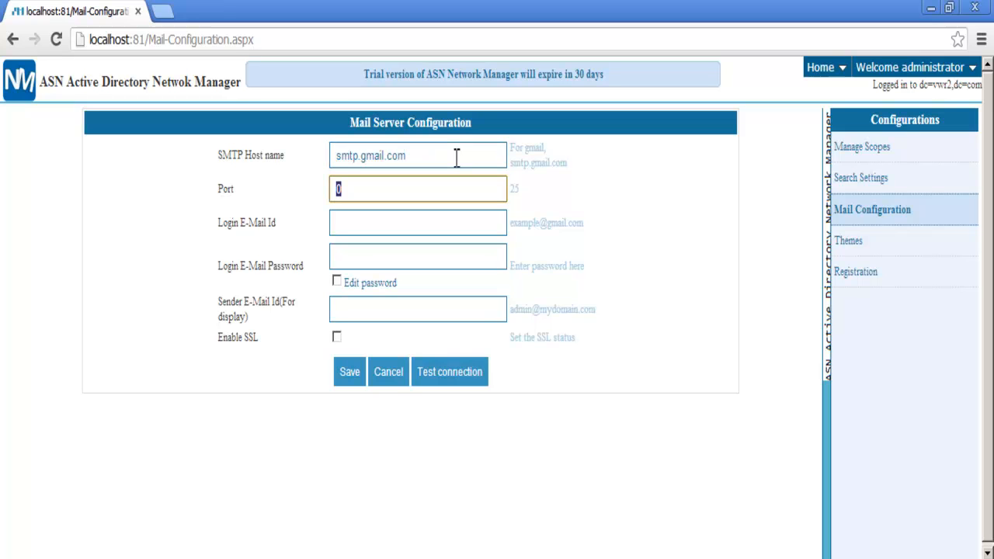
key("Tab")
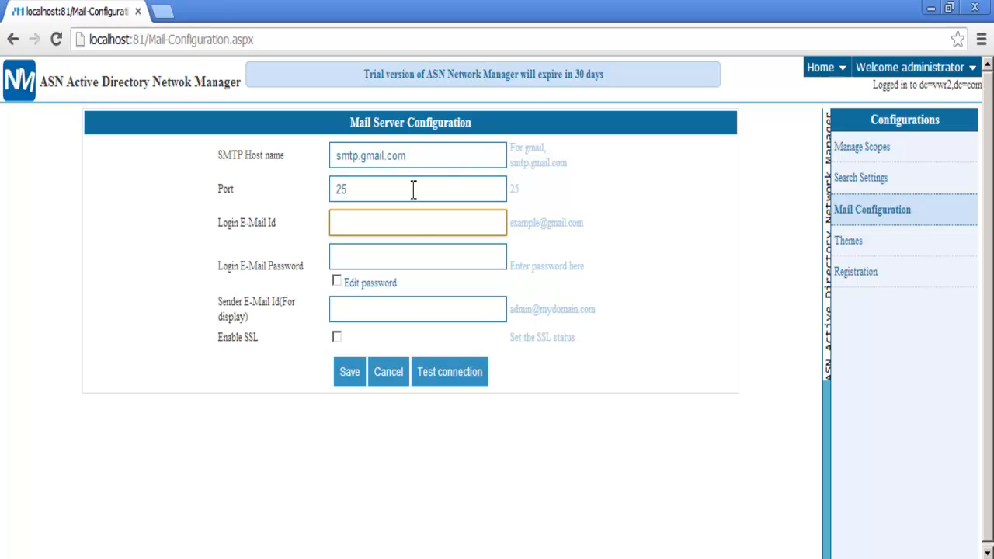
- Fill in the login and sender e-mail addresses and enable SSL
key("ctrl+v")
key("Tab")
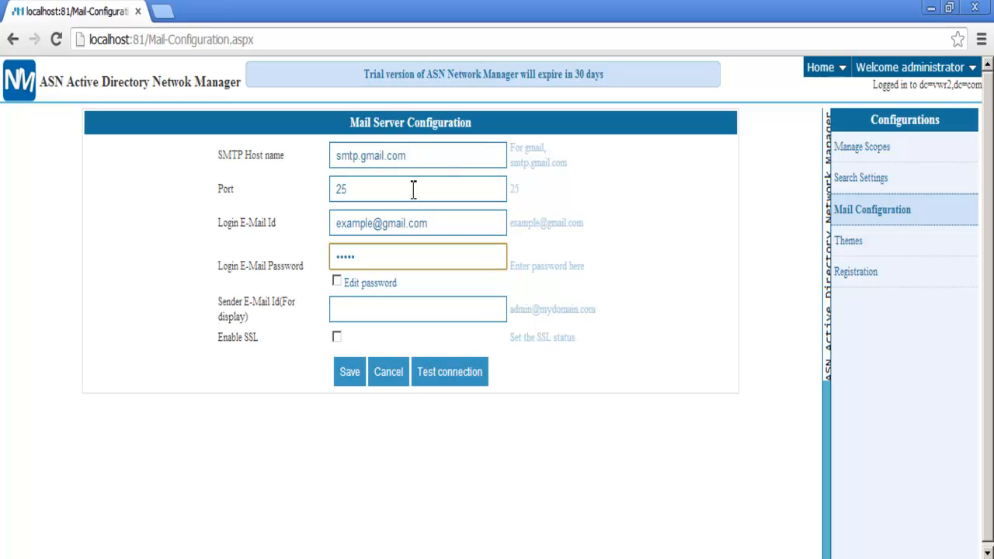
key("Tab")
key("Tab")
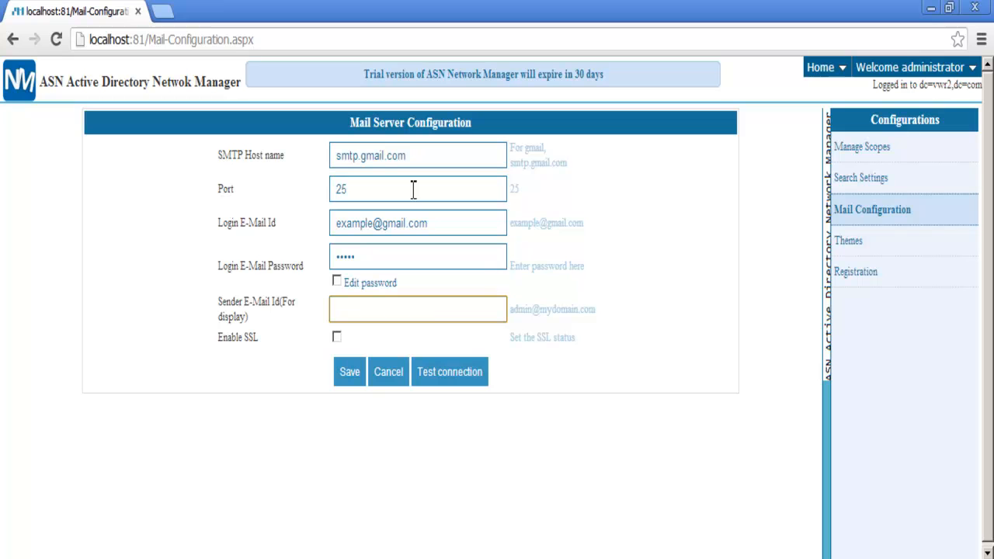
key("ctrl+v")
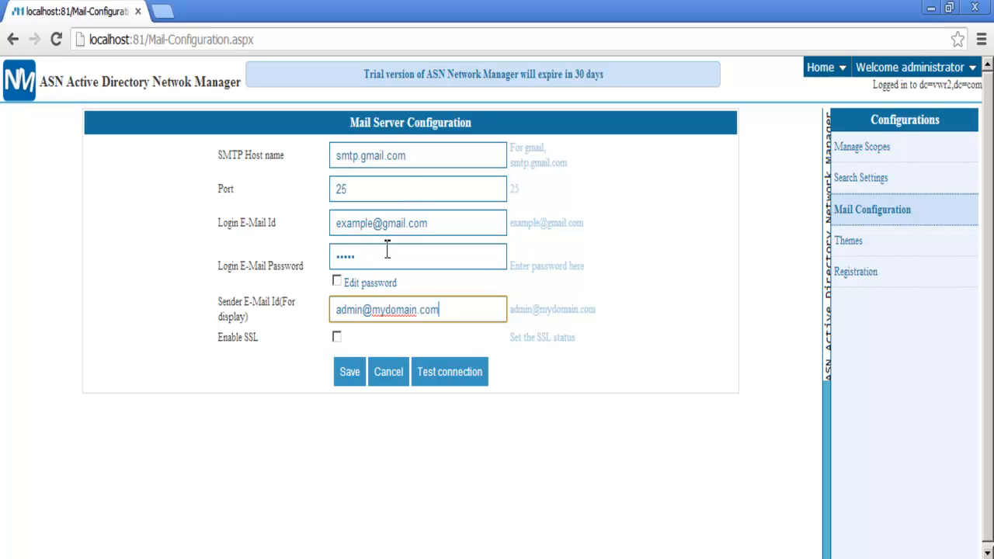
left_click(336, 337)
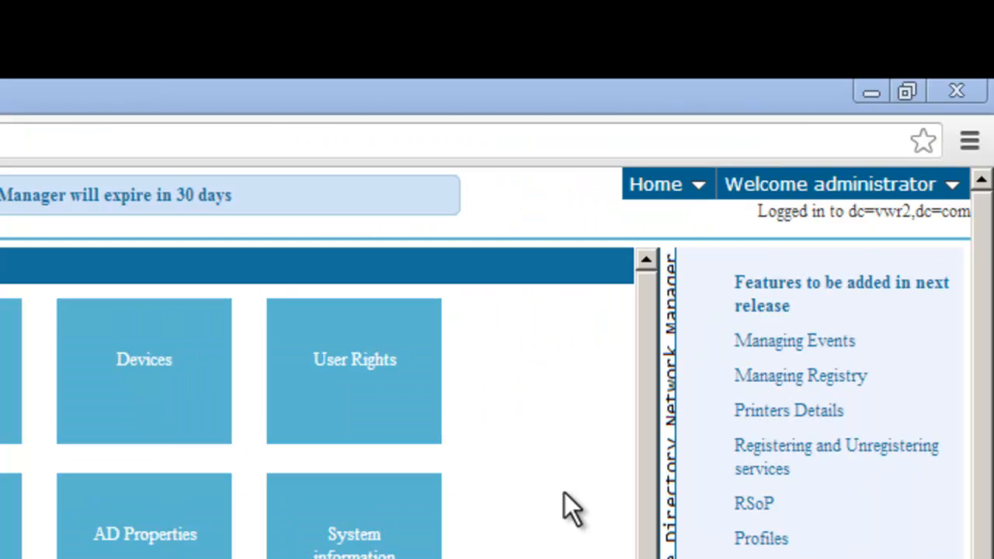
- Start a new schedule in Scheduled Management
left_click(835, 74)
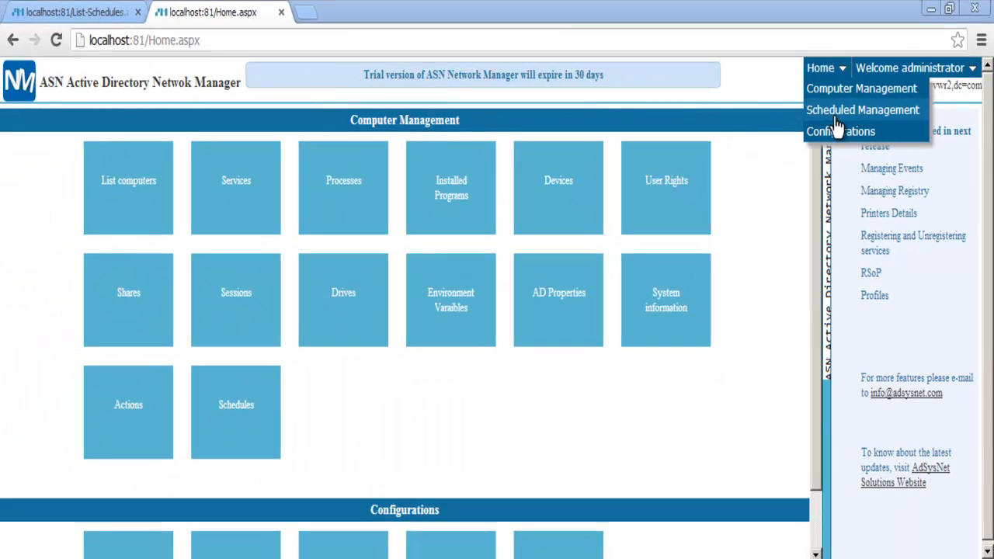
left_click(674, 253)
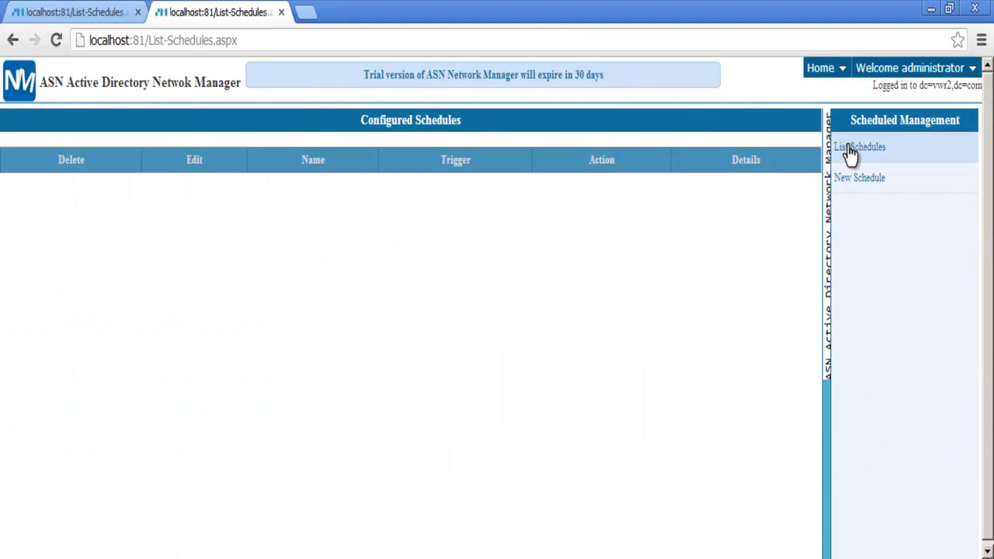
left_click(851, 187)
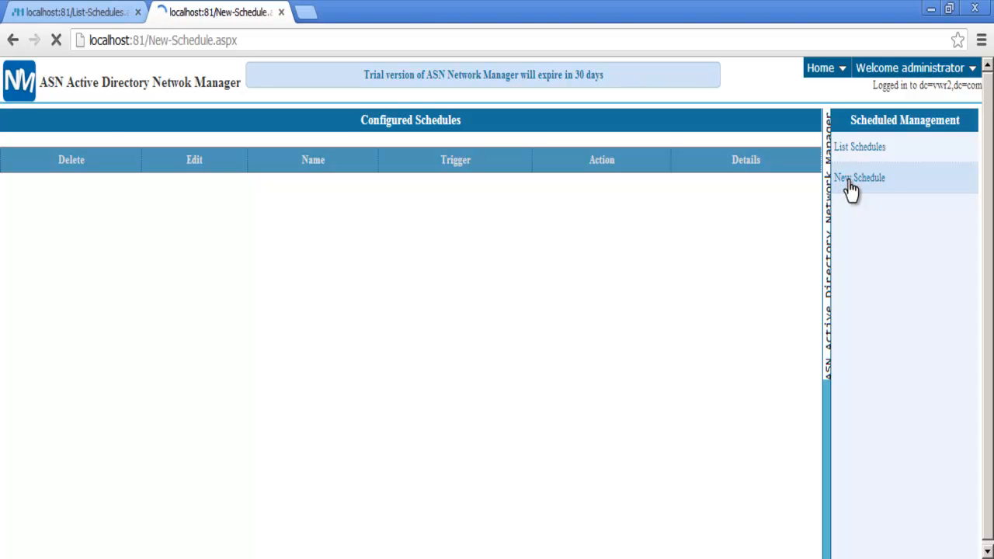
- Name the schedule 'schedule' with subject 'sub' and content 'service device', then continue
left_click(483, 156)
type("schedule")
key("Tab")
type("sub")
key("Tab")
key("Tab")
key("Tab")
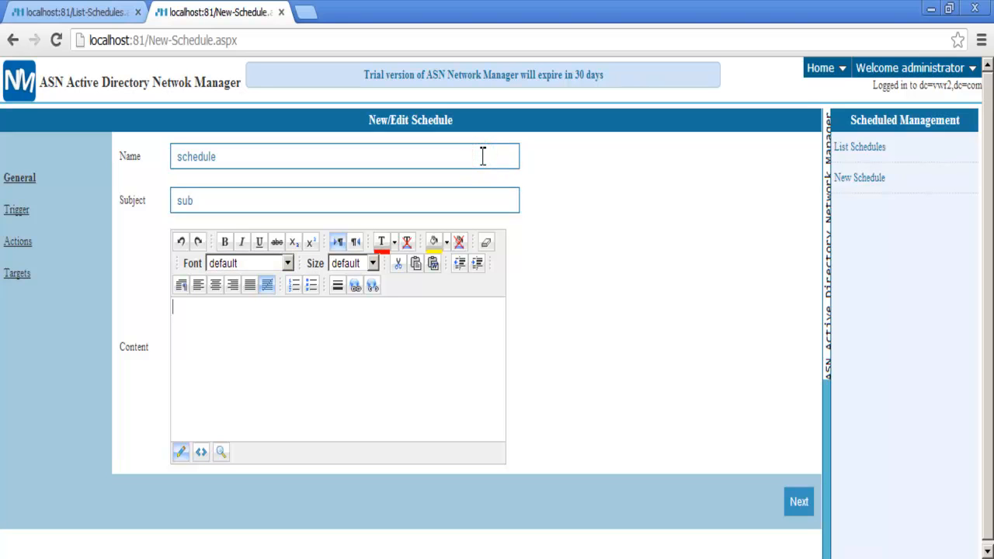
type("service device")
left_click(794, 506)
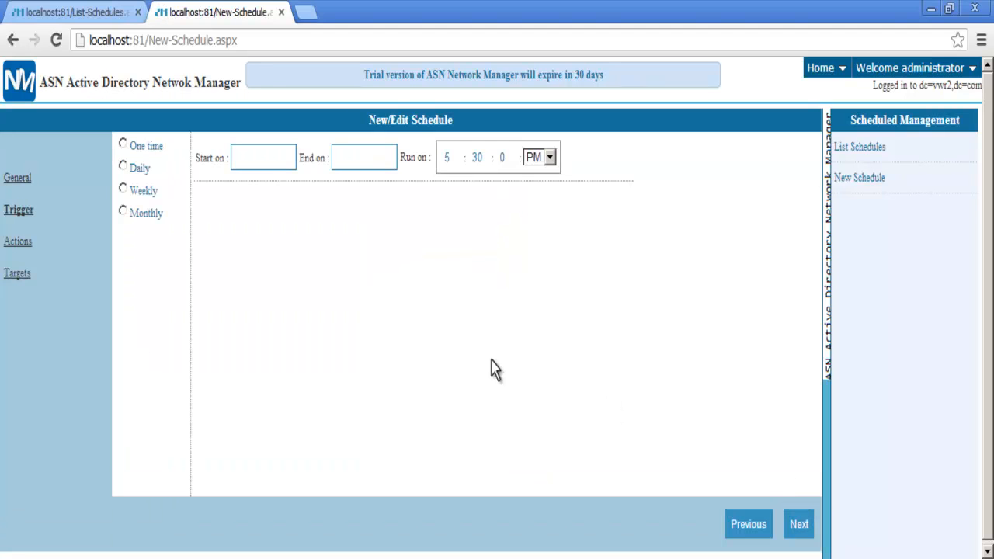
- Make the schedule Daily, running from 3/3/2013 to 3/31/2013
left_click(125, 167)
left_click(270, 158)
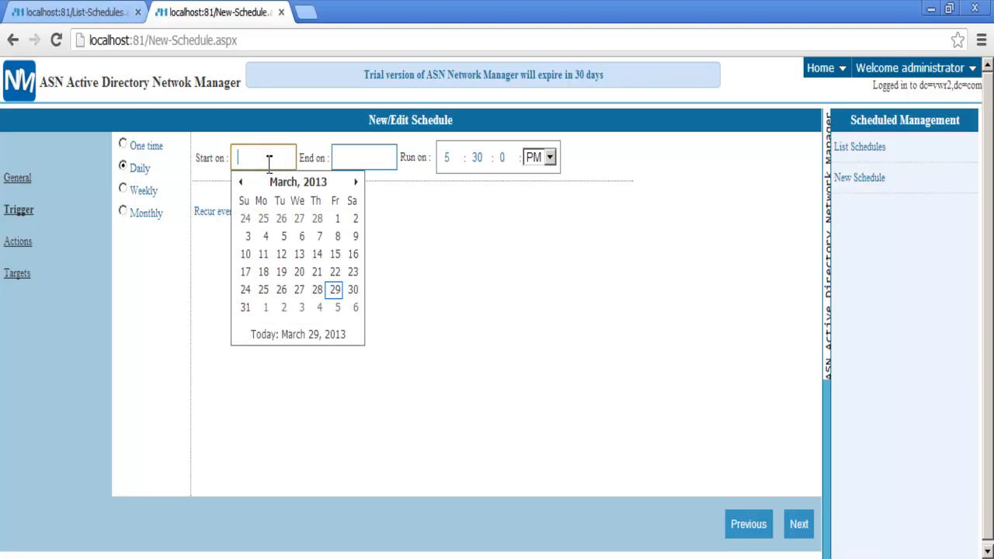
left_click(248, 236)
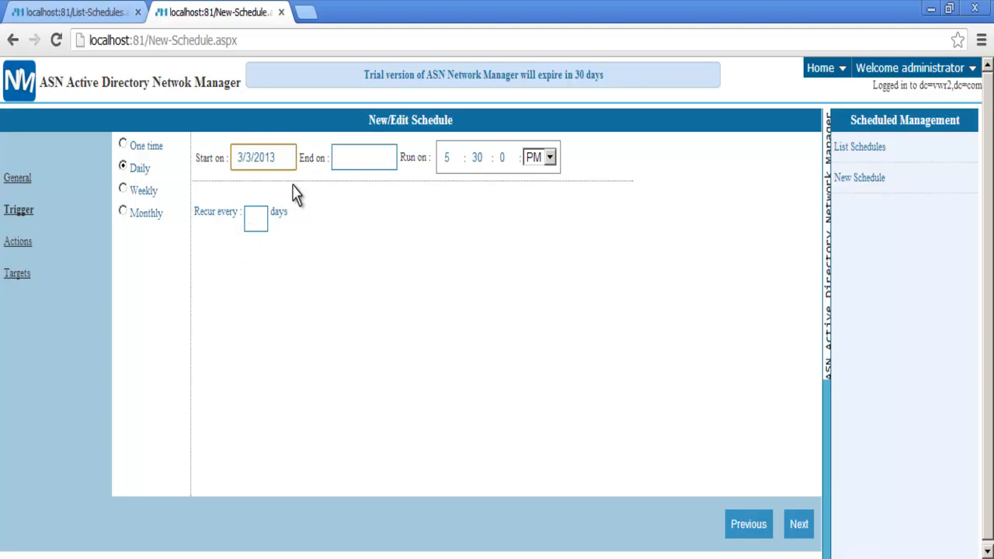
left_click(351, 159)
left_click(347, 309)
- Set the run time to 6:30 AM, recurring every 1 day, and continue
left_click(449, 157)
type("6")
left_click(549, 158)
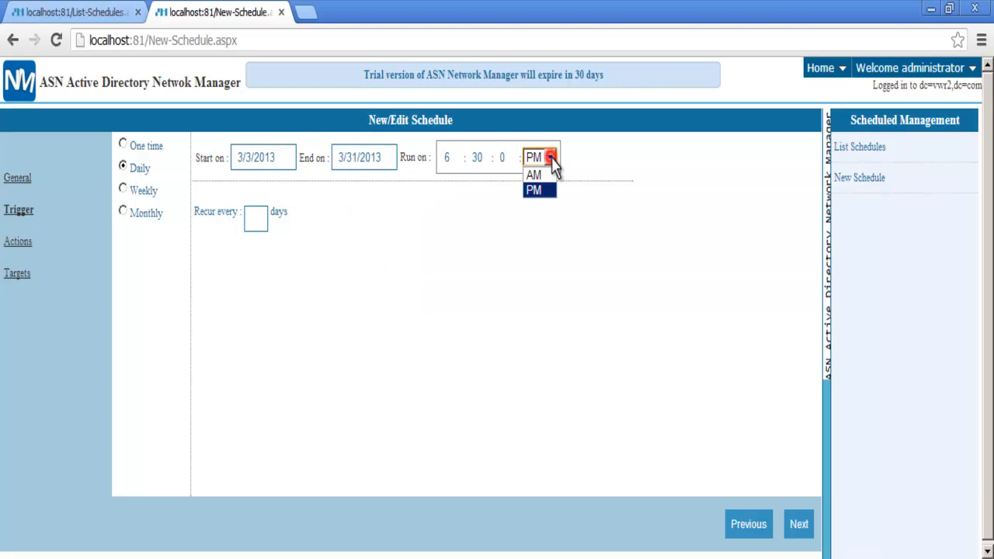
left_click(536, 172)
left_click(256, 219)
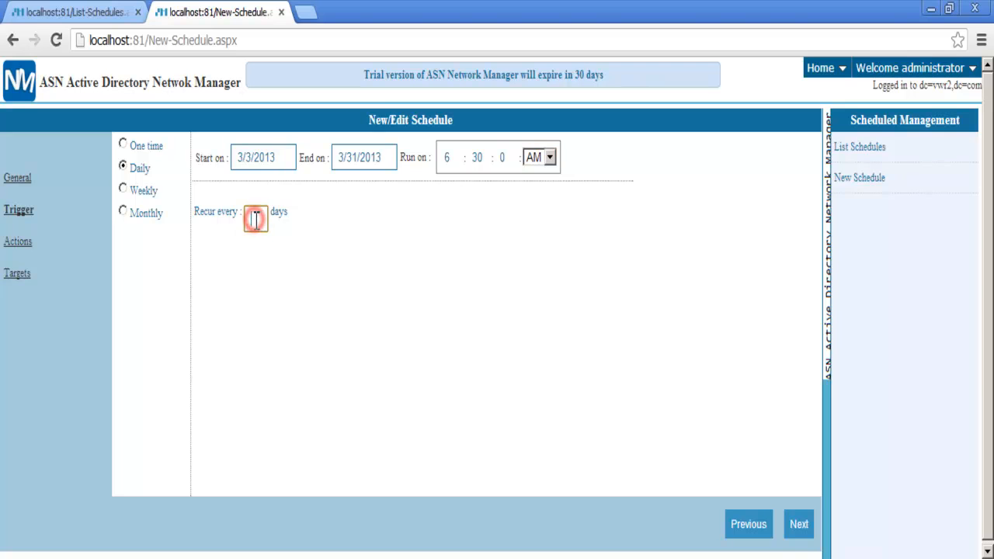
type("1")
left_click(800, 527)
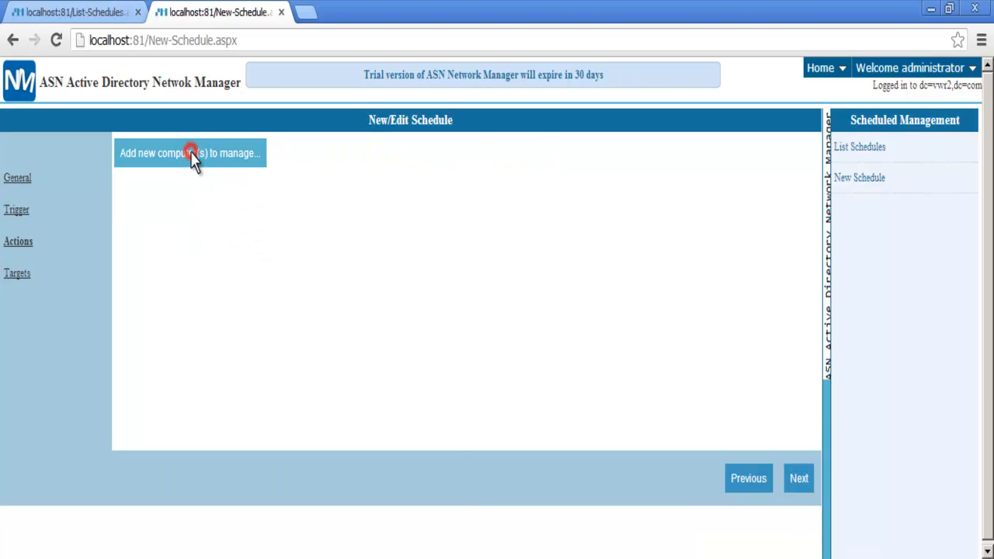
- Add computer WIN-SQ32JOO04GG to the schedule with all features enabled
left_click(191, 151)
left_click(531, 123)
left_click(468, 192)
type("w")
left_click(543, 204)
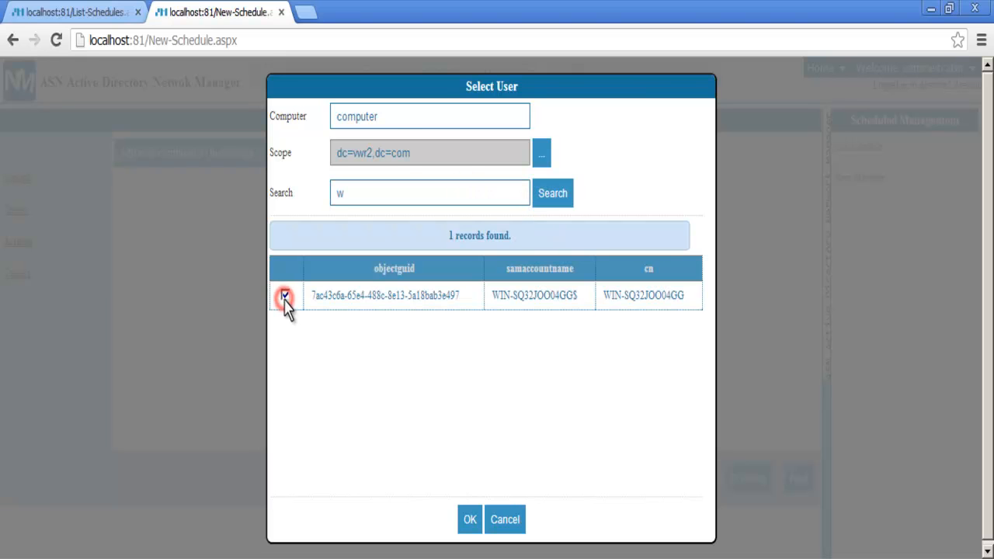
left_click(470, 518)
left_click(405, 155)
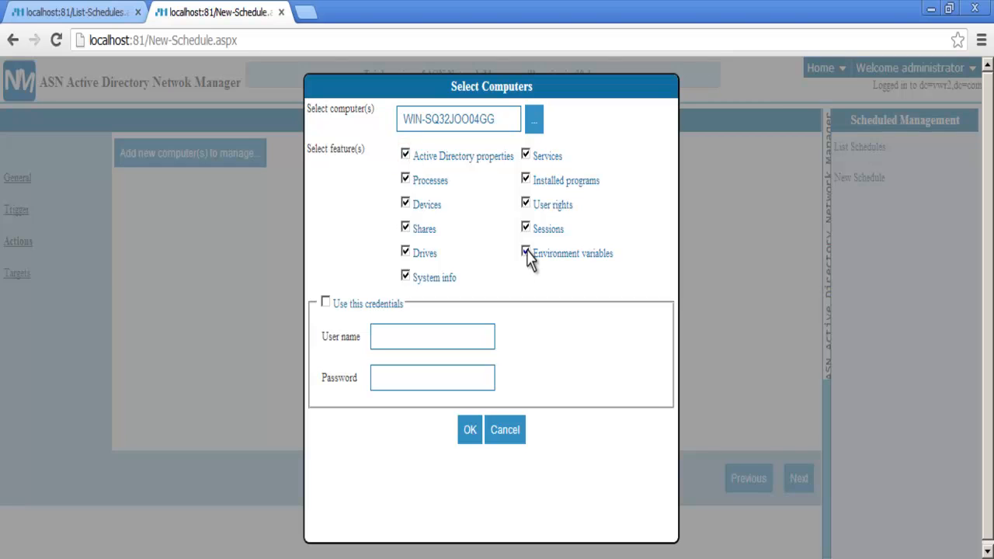
left_click(470, 430)
left_click(798, 478)
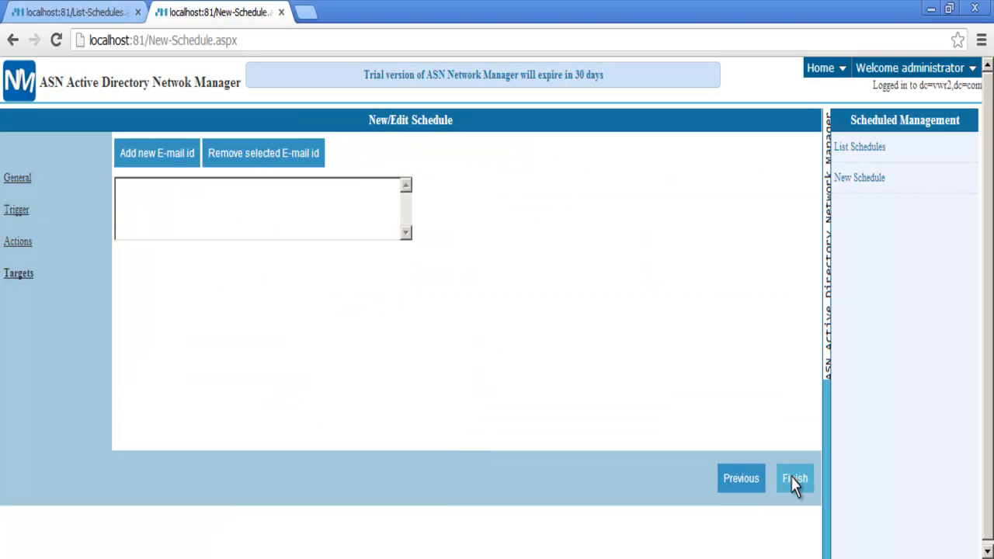
- Add a notification recipient e-mail address to the schedule's targets
left_click(165, 153)
left_click(174, 191)
key("ctrl+v")
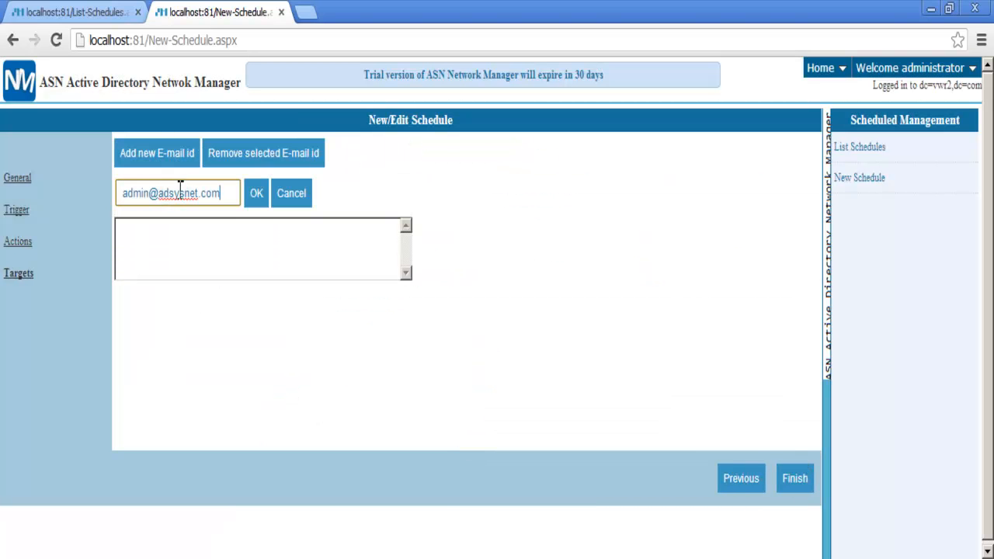
left_click(257, 194)
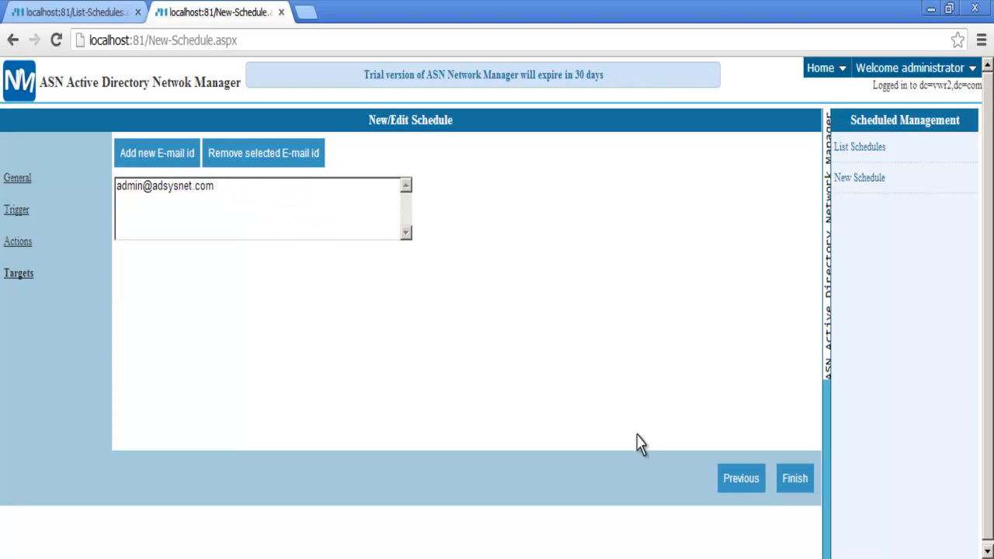
- Save the schedule, then pick team1 as the group in the Join Group action
left_click(794, 480)
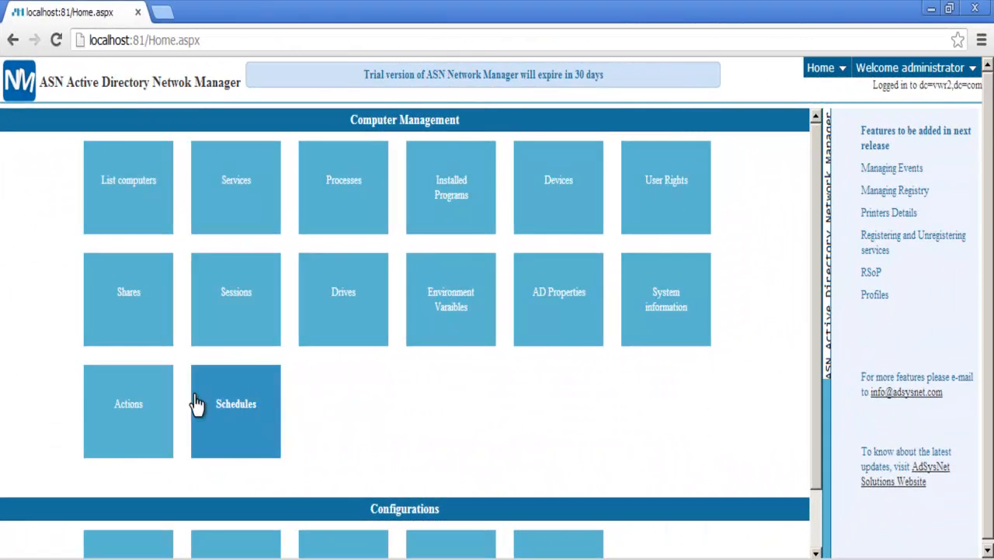
left_click(132, 411)
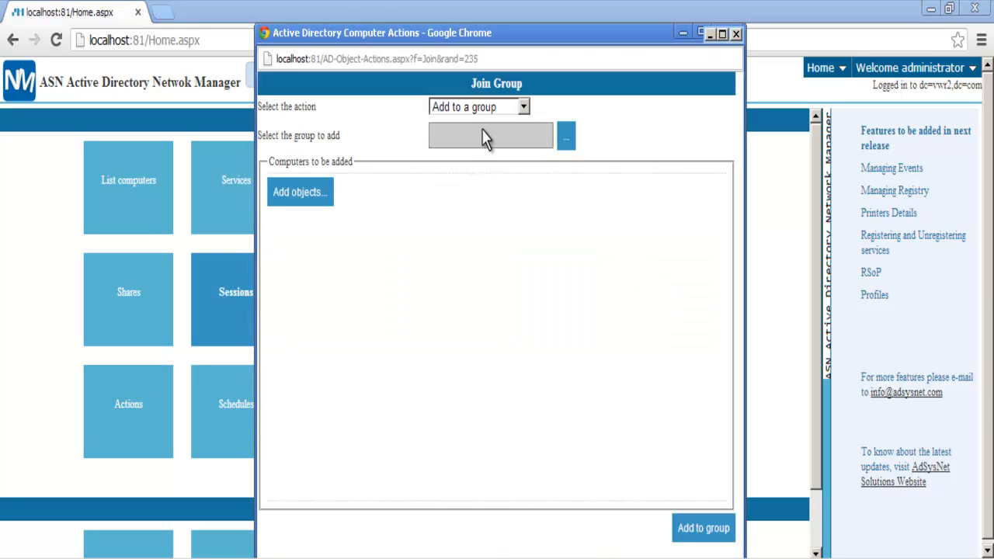
left_click(560, 139)
left_click(498, 216)
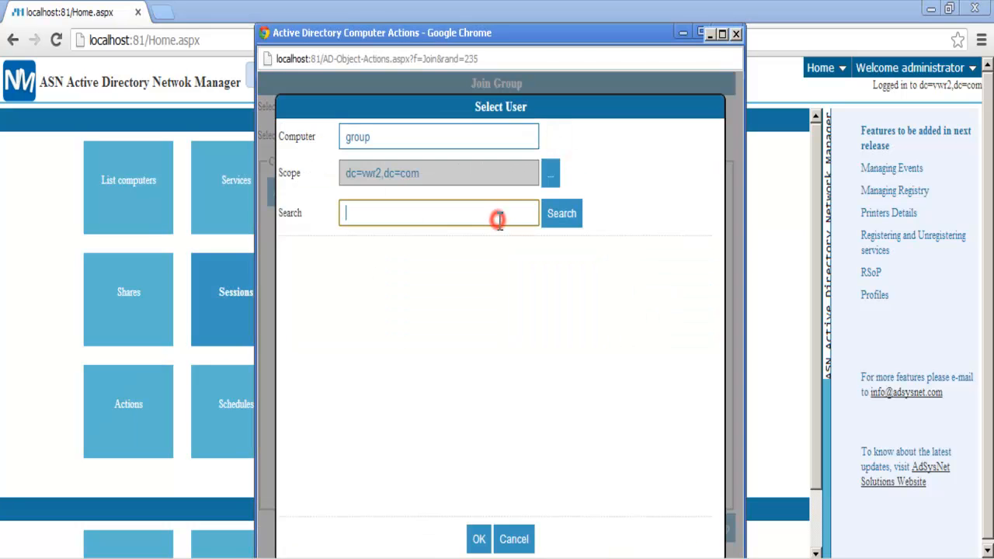
type("T")
left_click(557, 217)
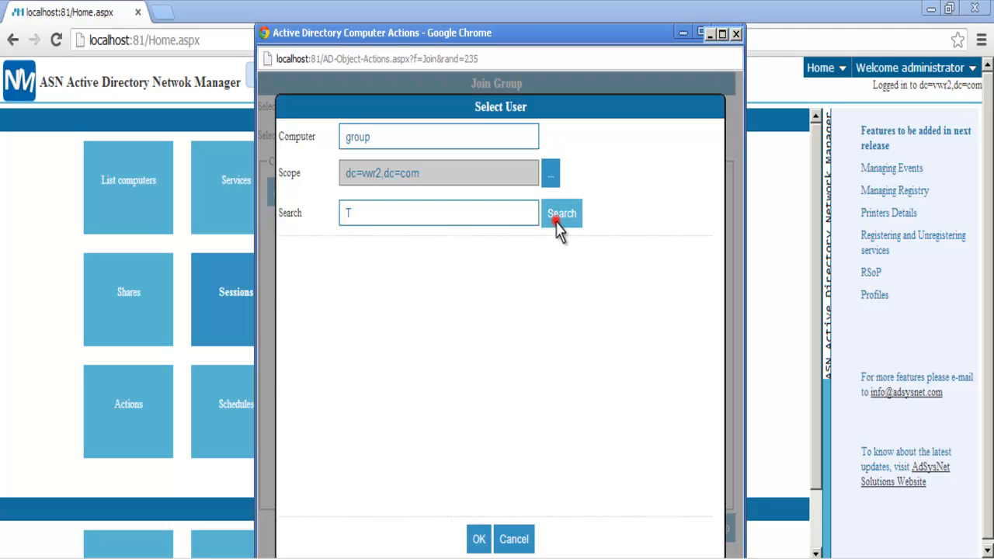
left_click(294, 320)
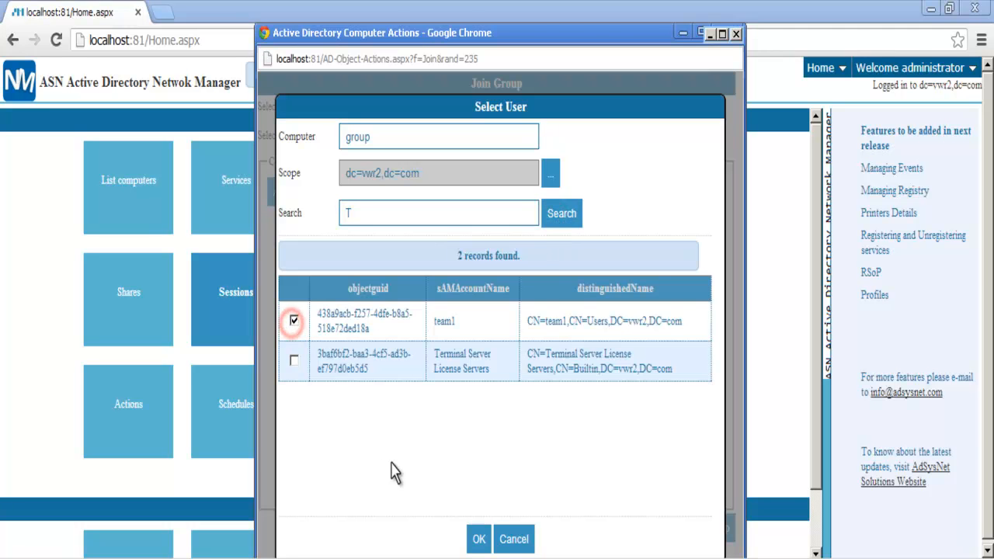
left_click(478, 539)
- Add computers WIN-SQ32JOO04GG and WIN-NT45J07896 to the team1 group
left_click(296, 193)
left_click(362, 214)
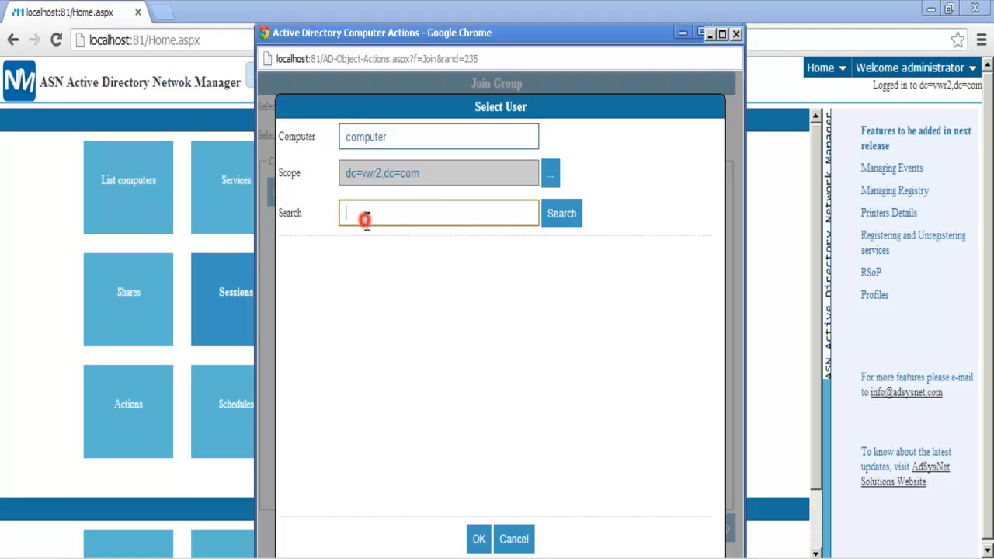
type("W")
left_click(562, 217)
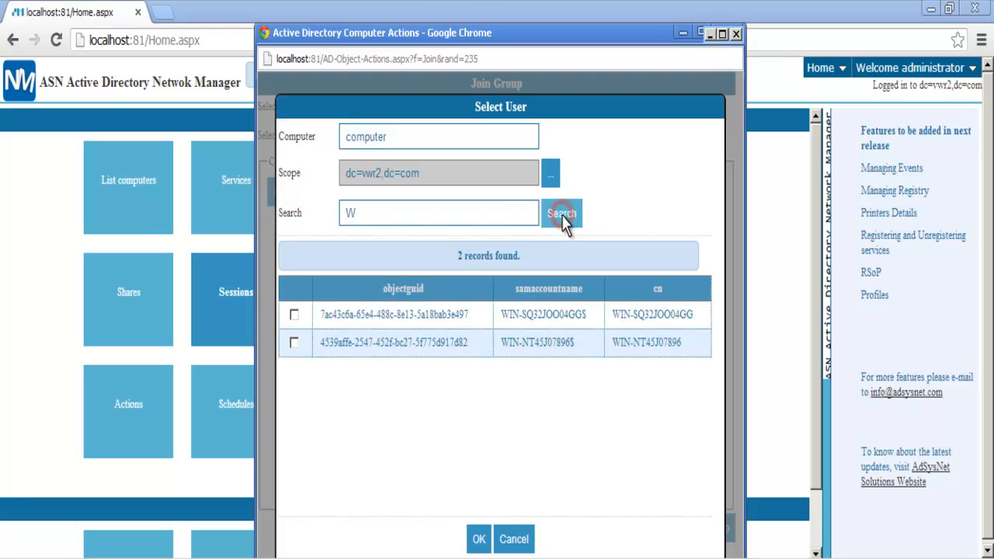
left_click(293, 342)
left_click(476, 541)
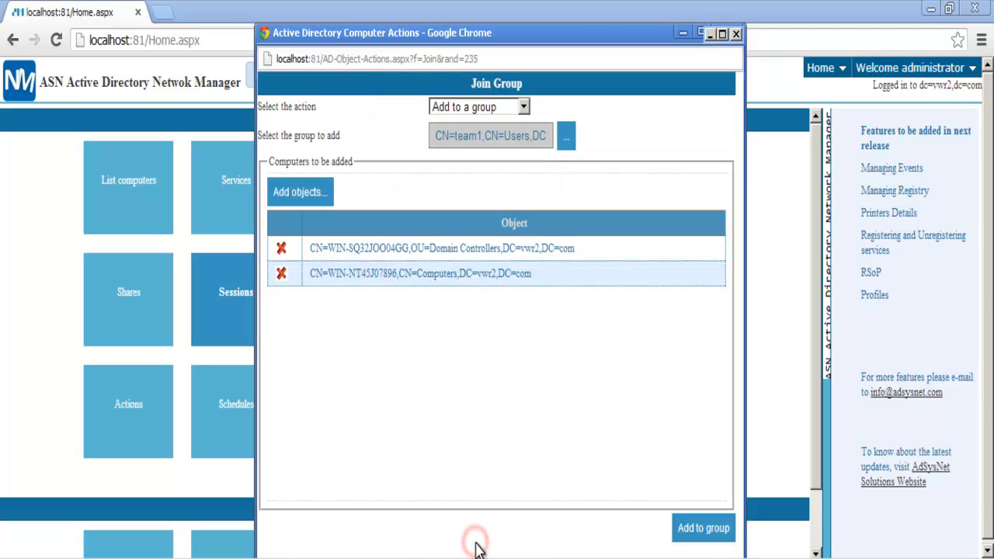
left_click(691, 533)
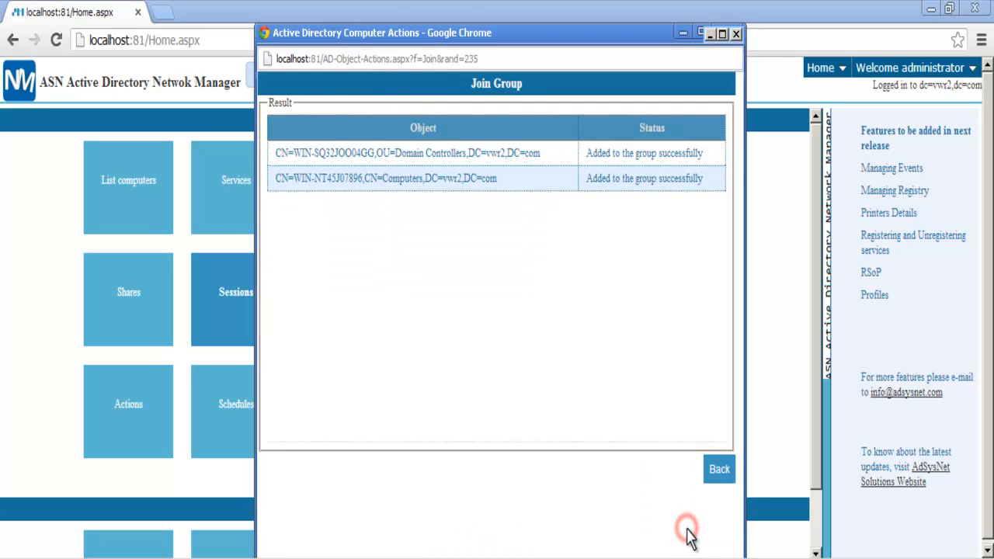
left_click(715, 483)
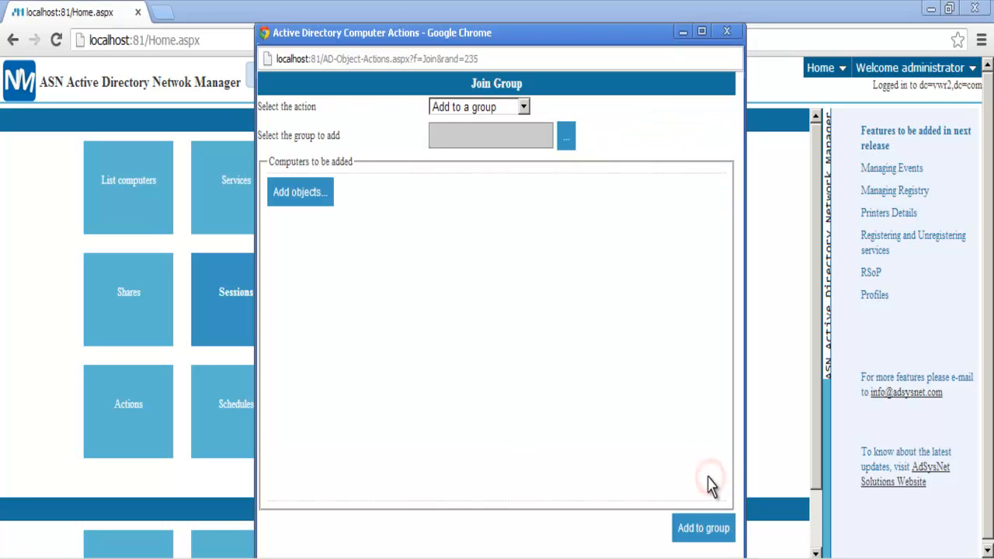
- Switch the action to Remove from group and choose team1
left_click(523, 109)
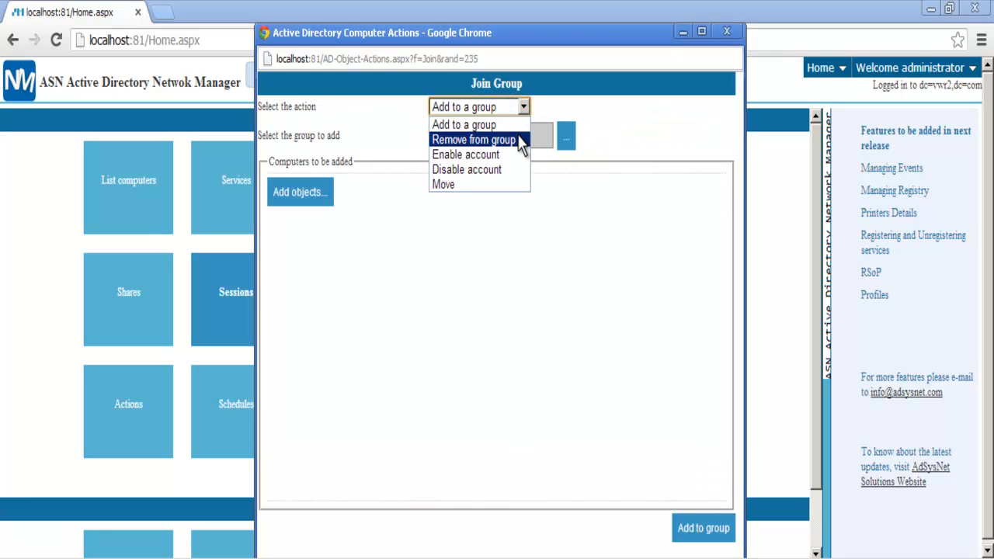
left_click(518, 140)
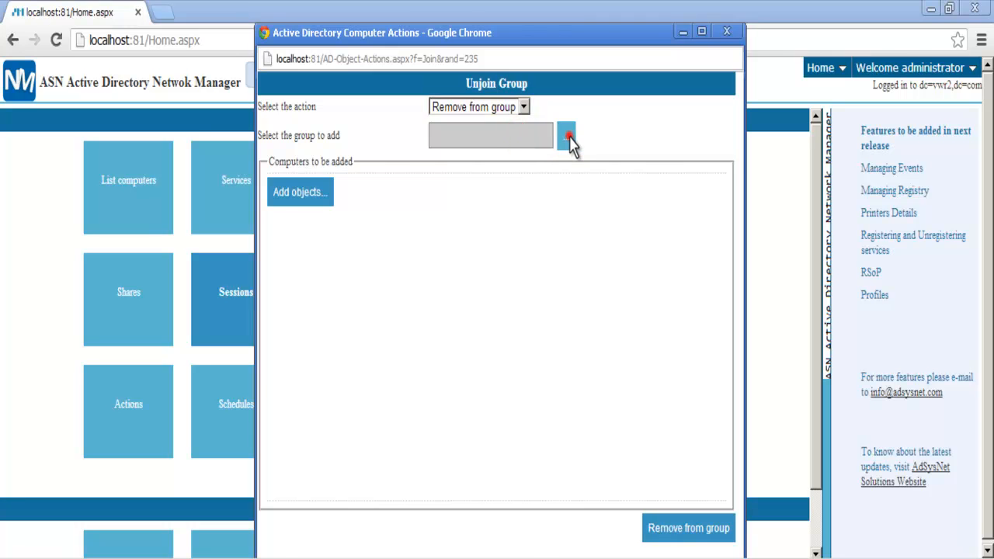
left_click(567, 140)
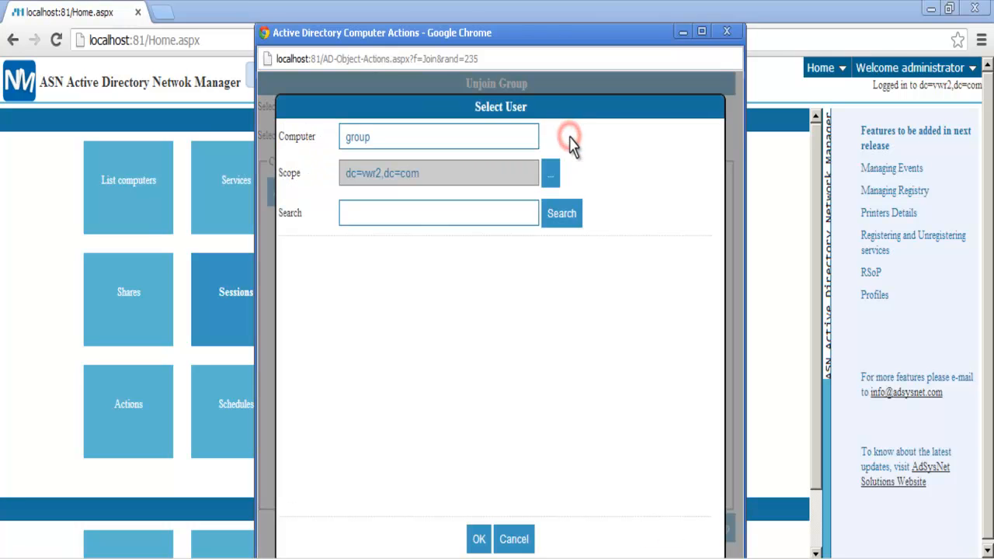
left_click(496, 215)
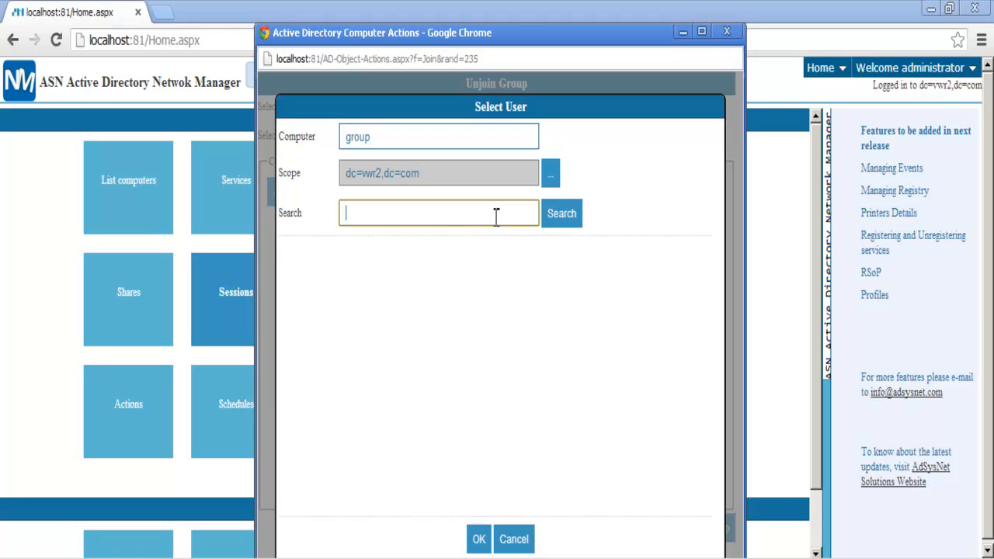
left_click(554, 221)
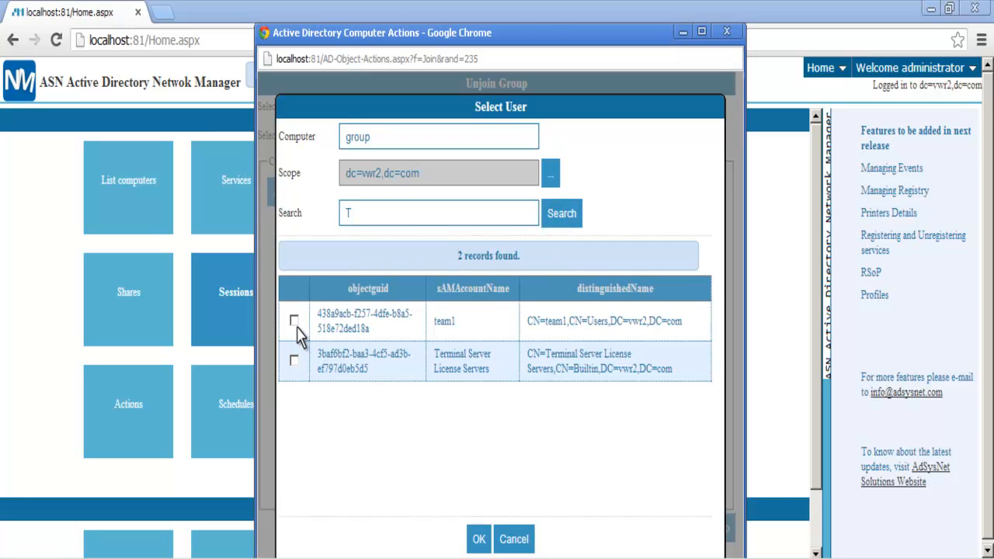
left_click(478, 539)
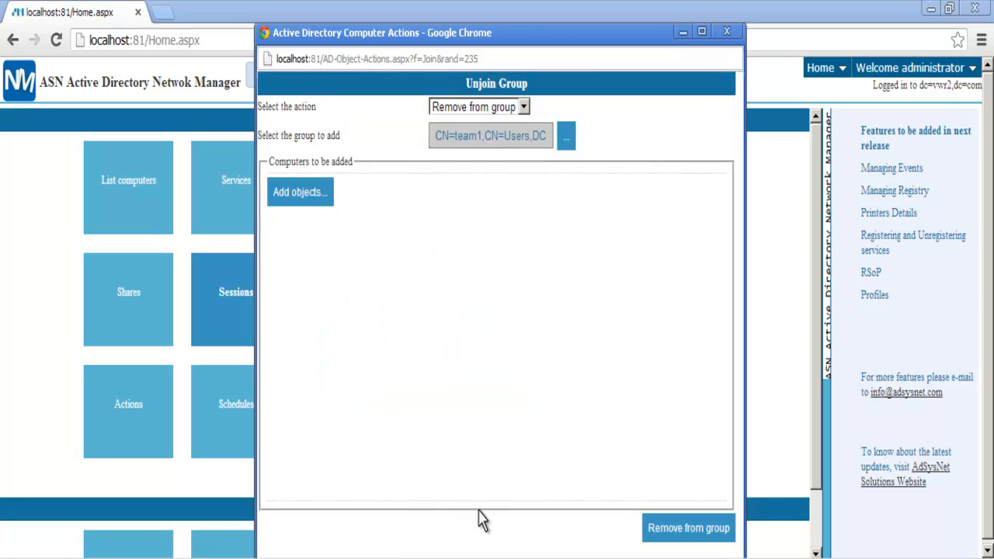
- Remove WIN-SQ32JOO04GG and WIN-NT45J07896 from team1
left_click(310, 193)
left_click(346, 212)
type("W")
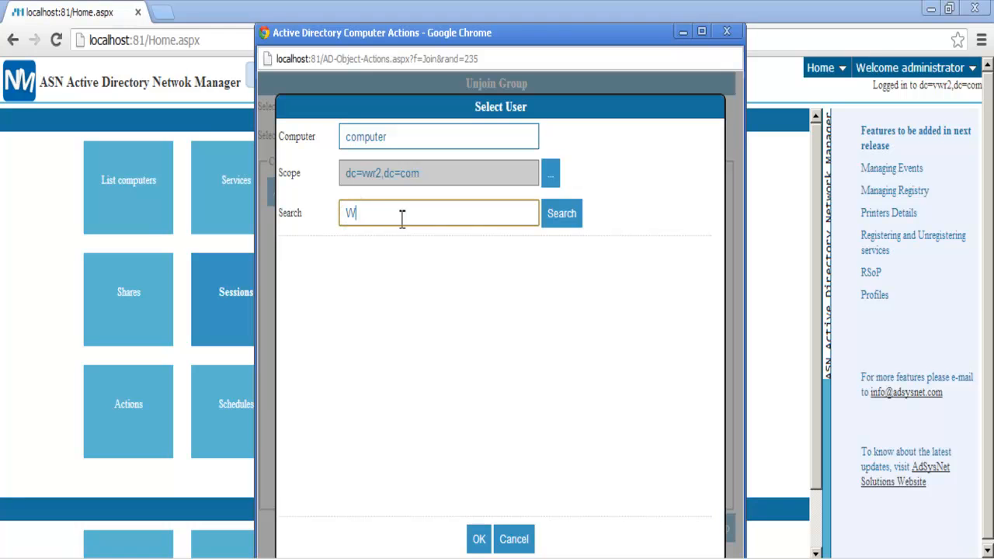
left_click(559, 216)
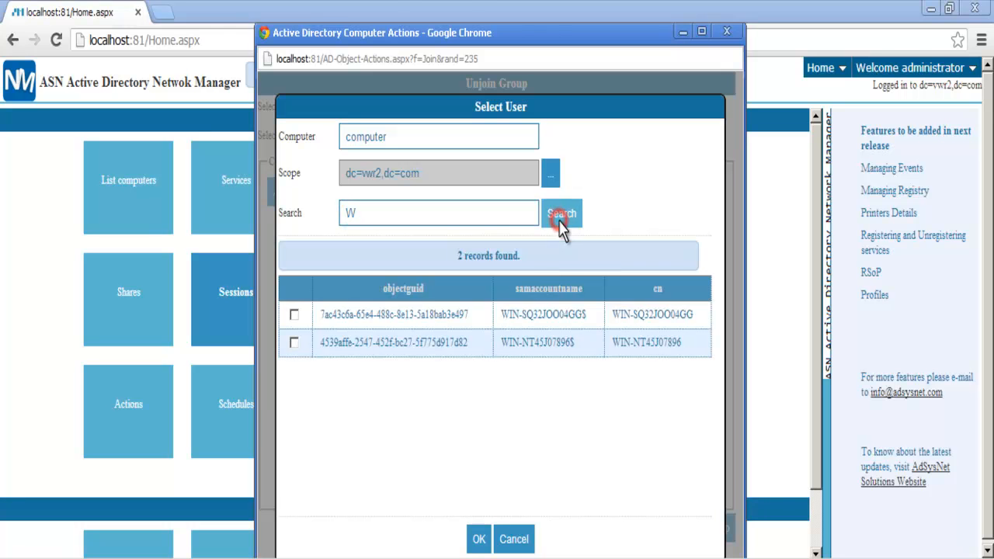
left_click(294, 314)
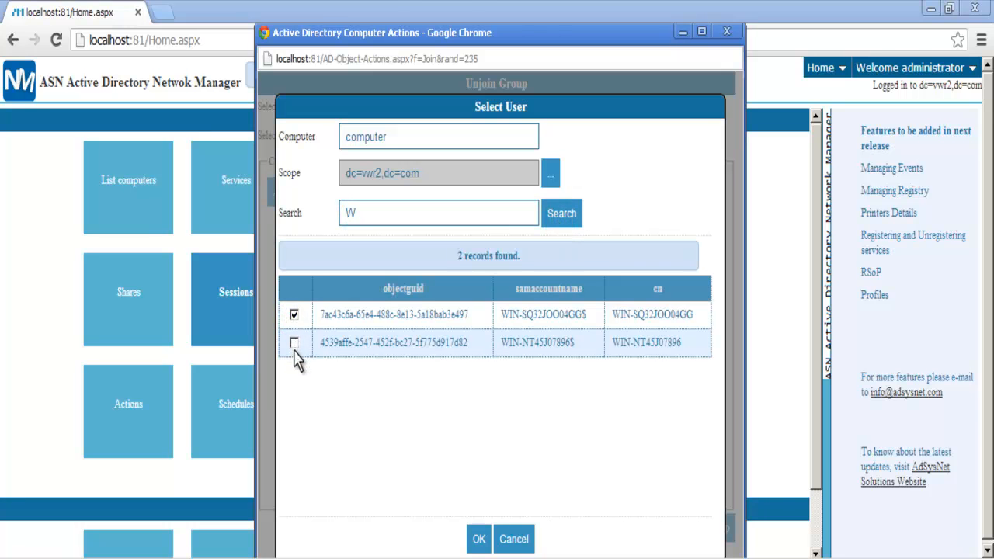
left_click(294, 342)
left_click(477, 537)
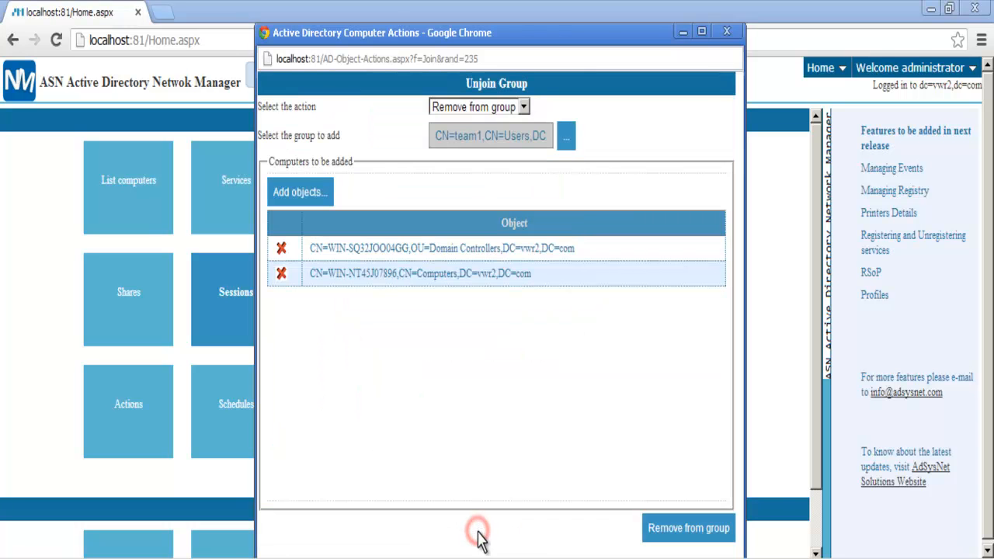
left_click(661, 534)
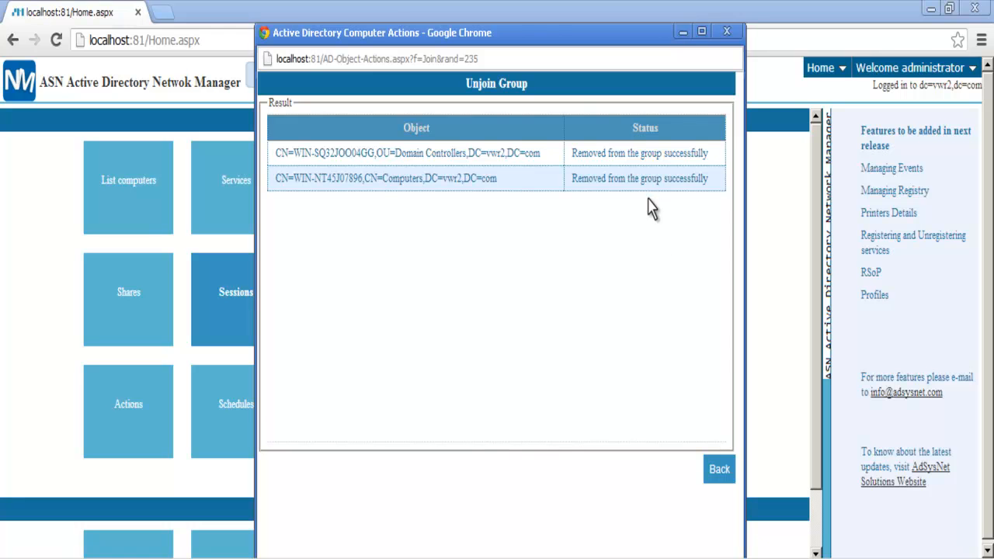
left_click(716, 475)
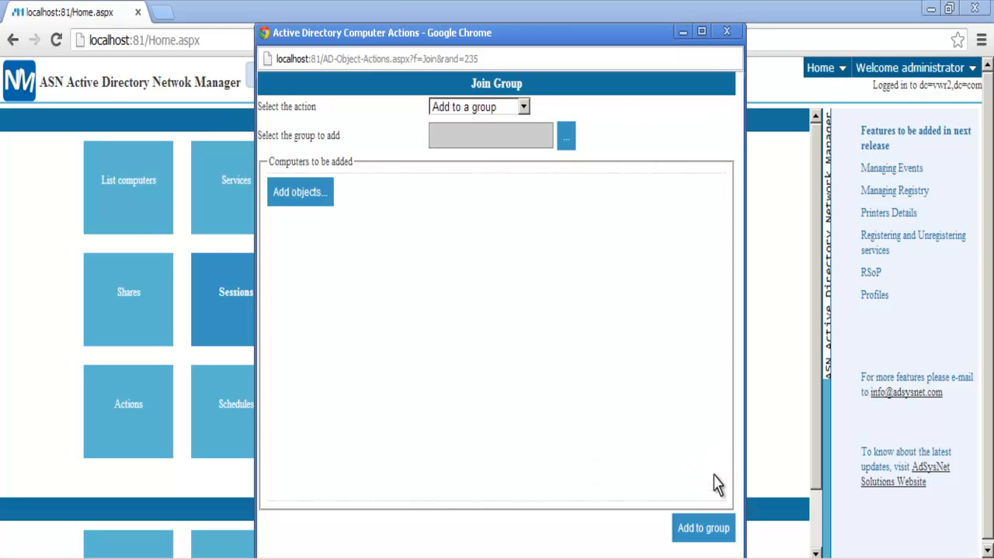
- Use the Enable account action on WIN-NT45J07896 to enable its computer account
left_click(524, 108)
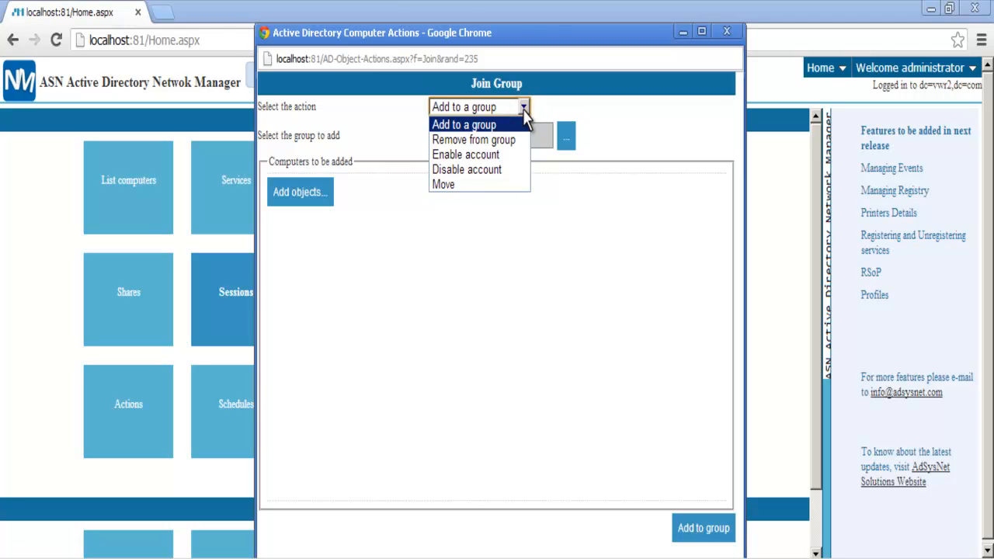
left_click(504, 155)
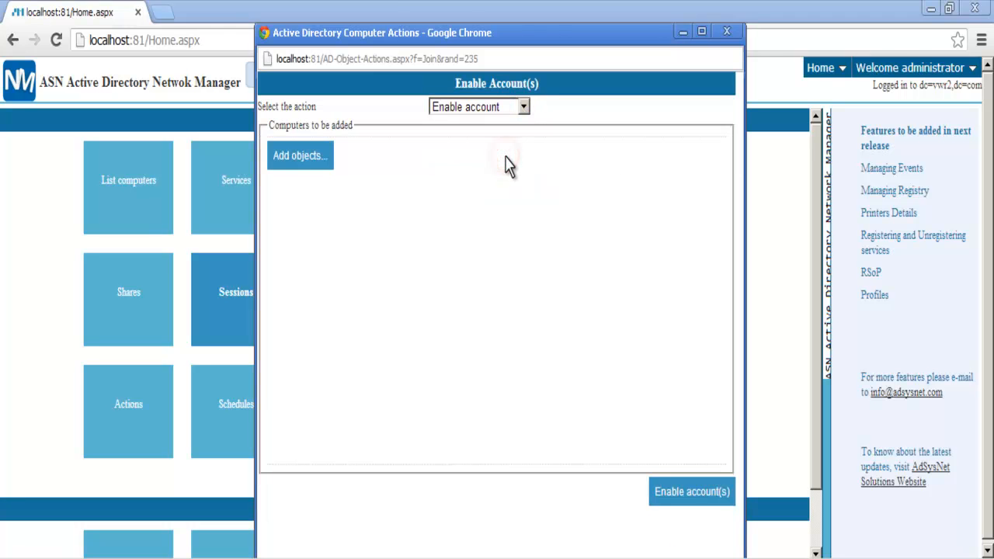
left_click(307, 160)
left_click(450, 216)
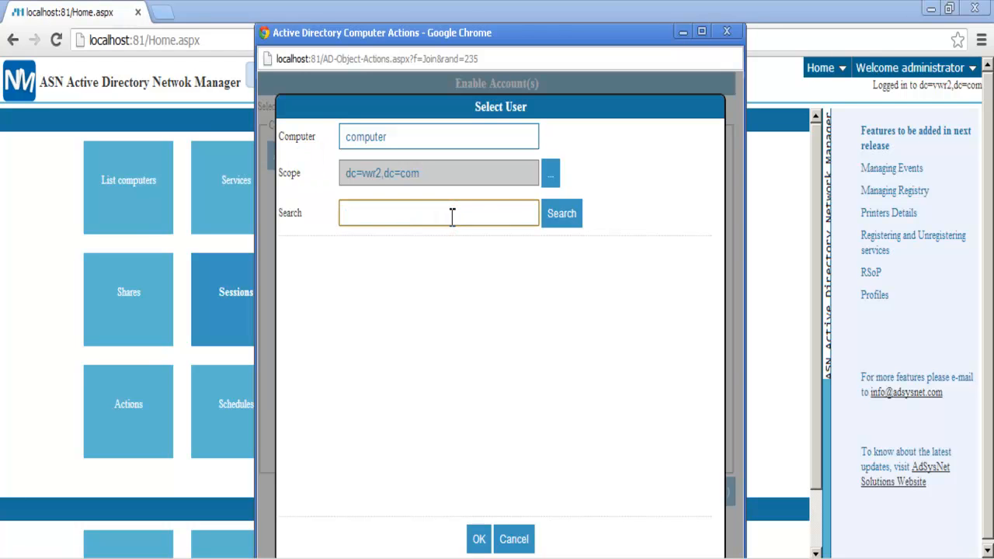
left_click(564, 223)
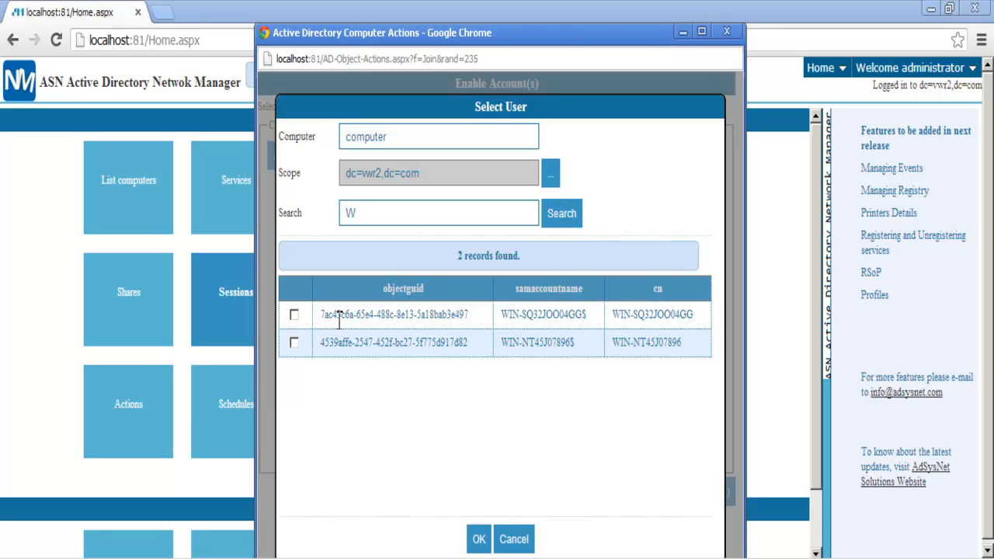
left_click(295, 343)
left_click(476, 539)
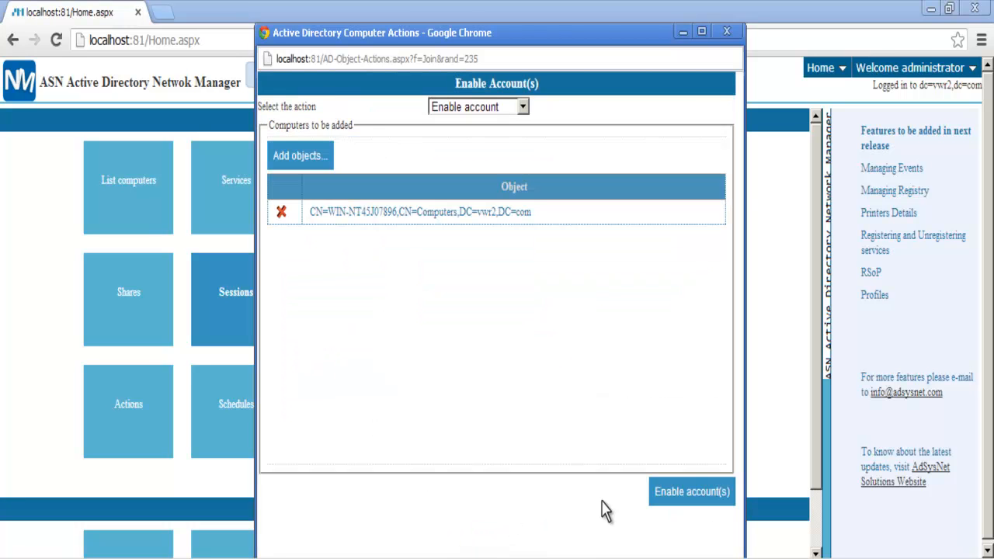
left_click(669, 496)
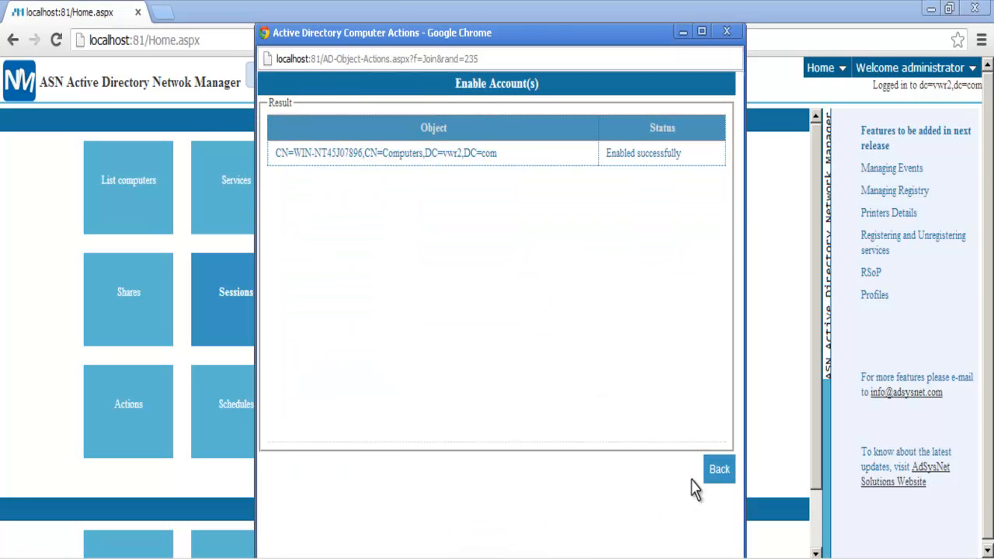
left_click(716, 473)
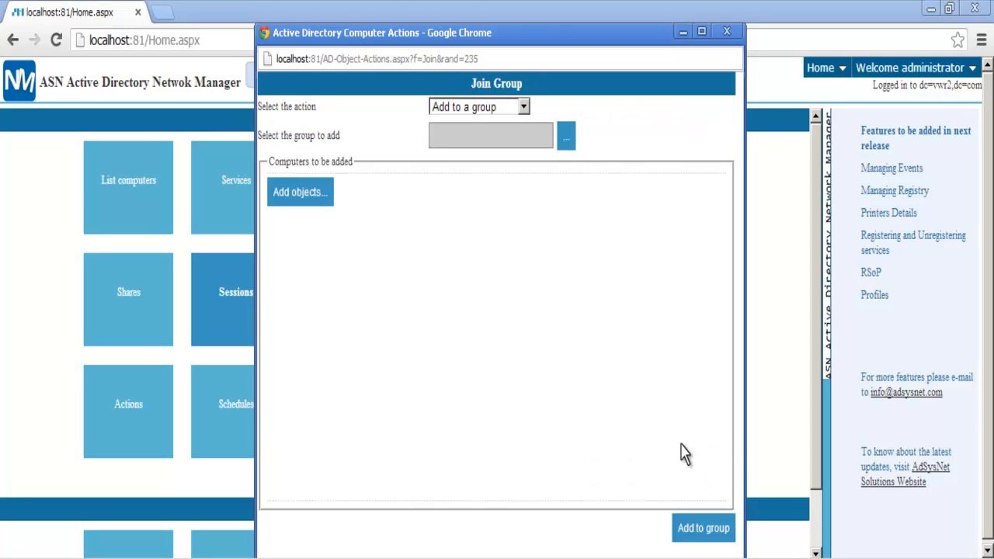
- Use the Disable account action on WIN-NT45J07896 to disable its computer account
left_click(523, 107)
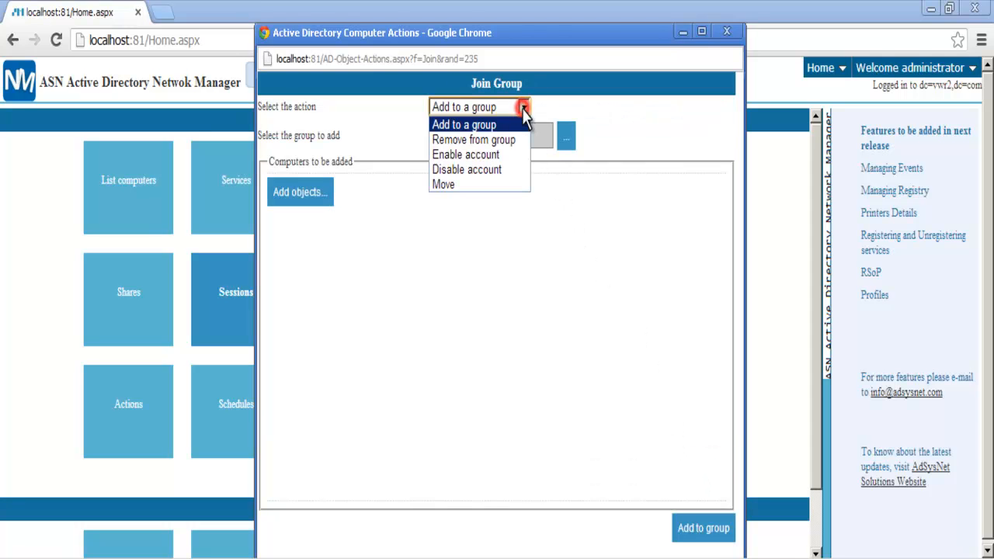
left_click(505, 169)
left_click(303, 161)
left_click(404, 206)
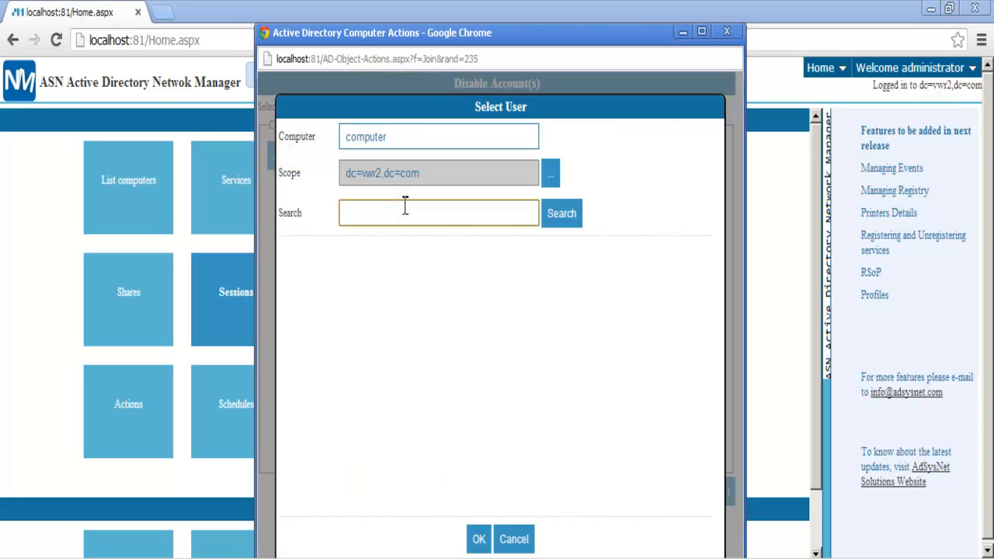
left_click(565, 221)
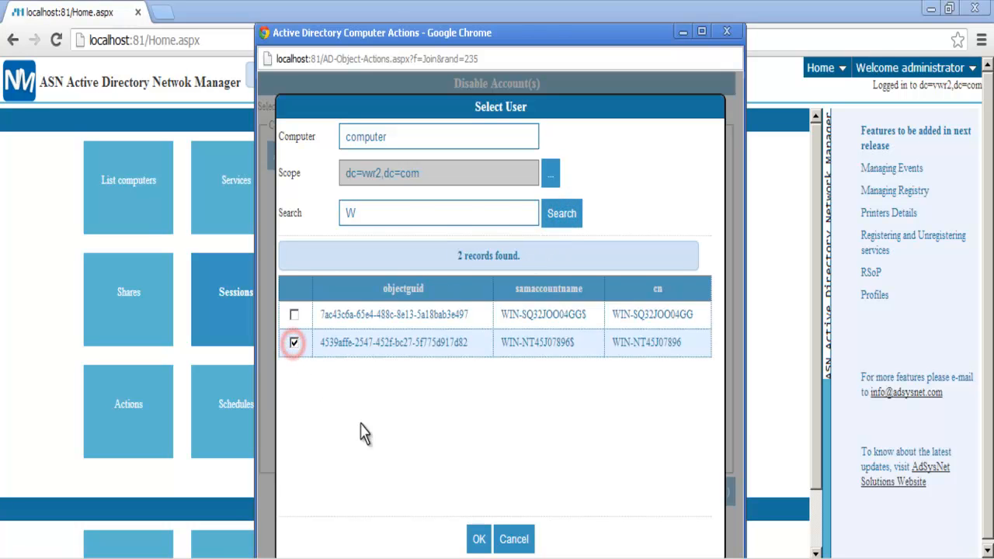
left_click(480, 540)
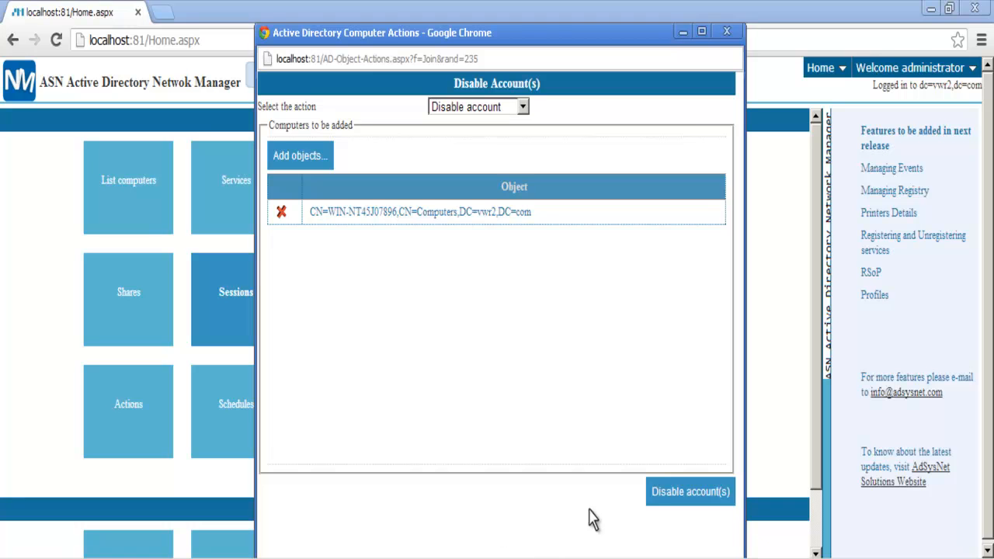
left_click(666, 499)
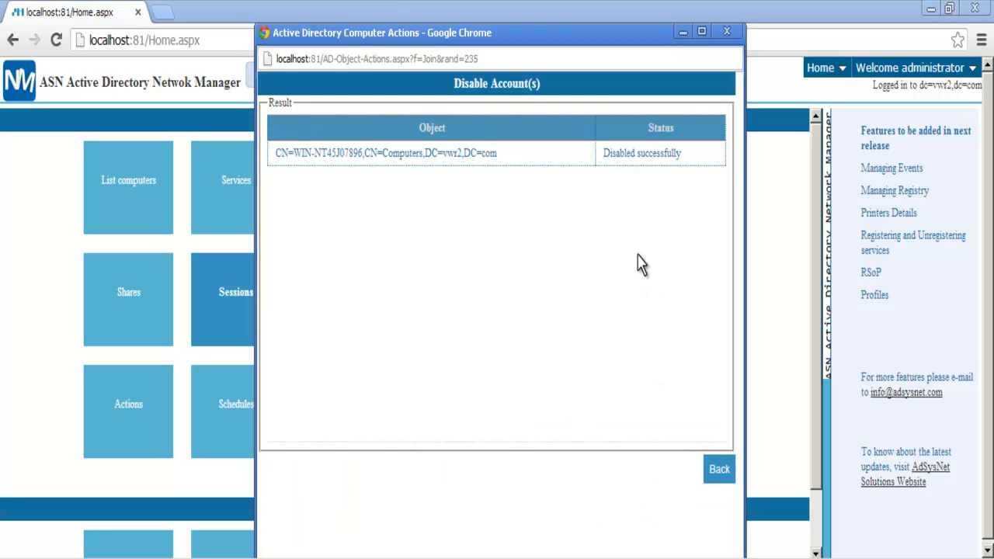
- Switch the computer action to Move with OU=Domain Controllers under dc=vwr2,dc=com as destination
left_click(713, 472)
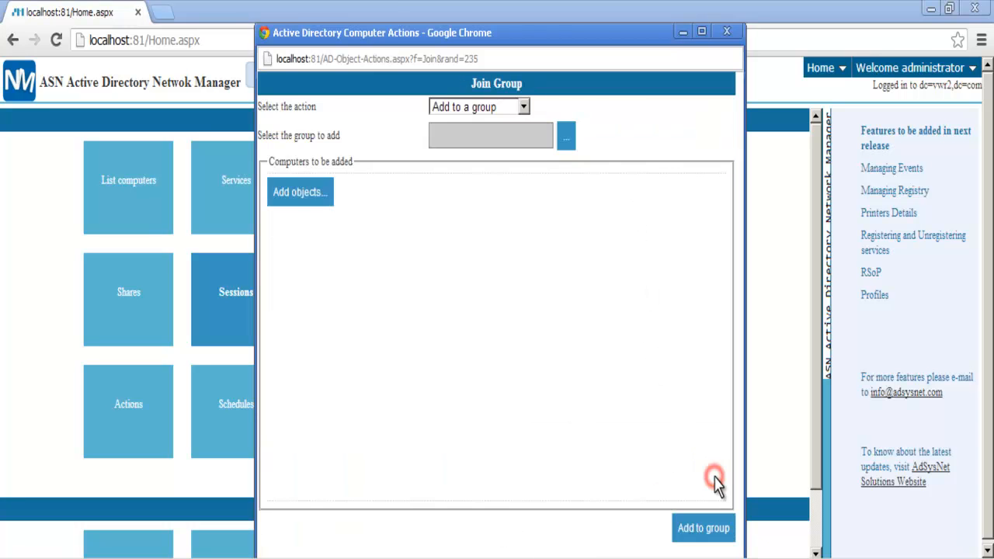
left_click(524, 106)
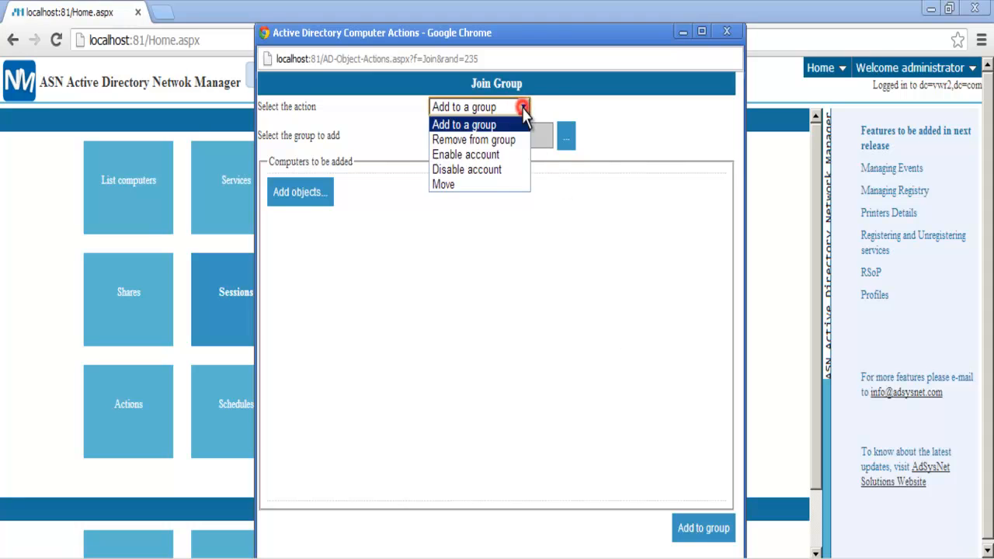
left_click(481, 185)
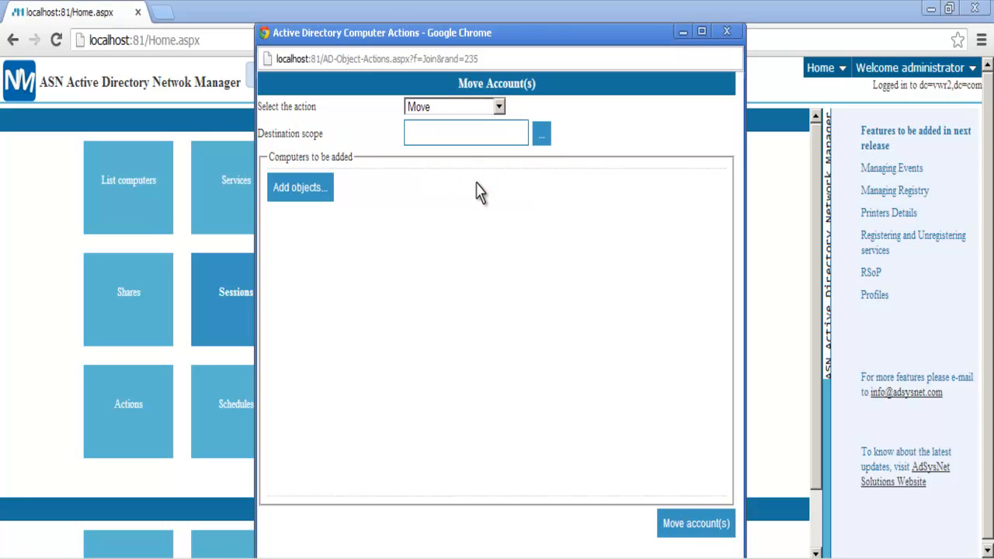
left_click(543, 133)
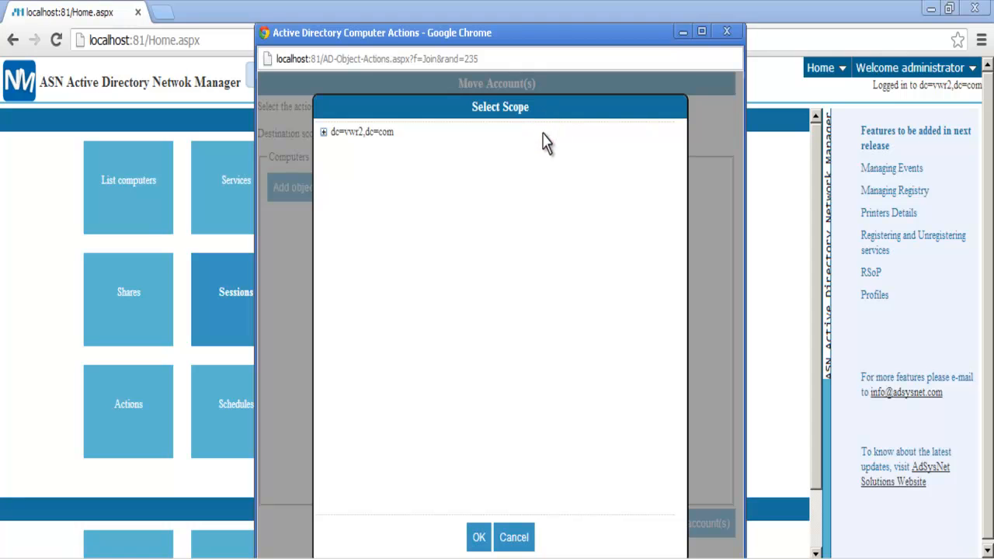
left_click(322, 133)
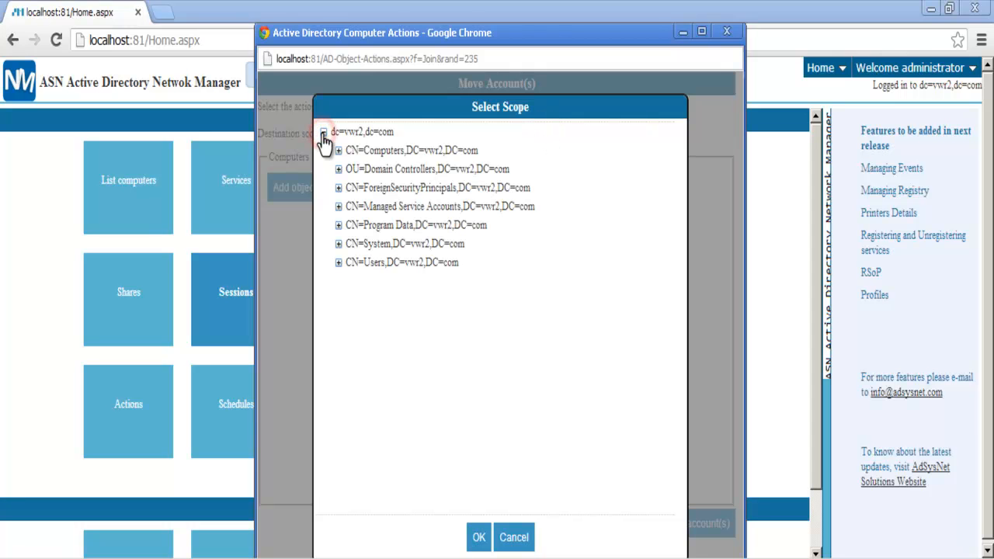
left_click(377, 170)
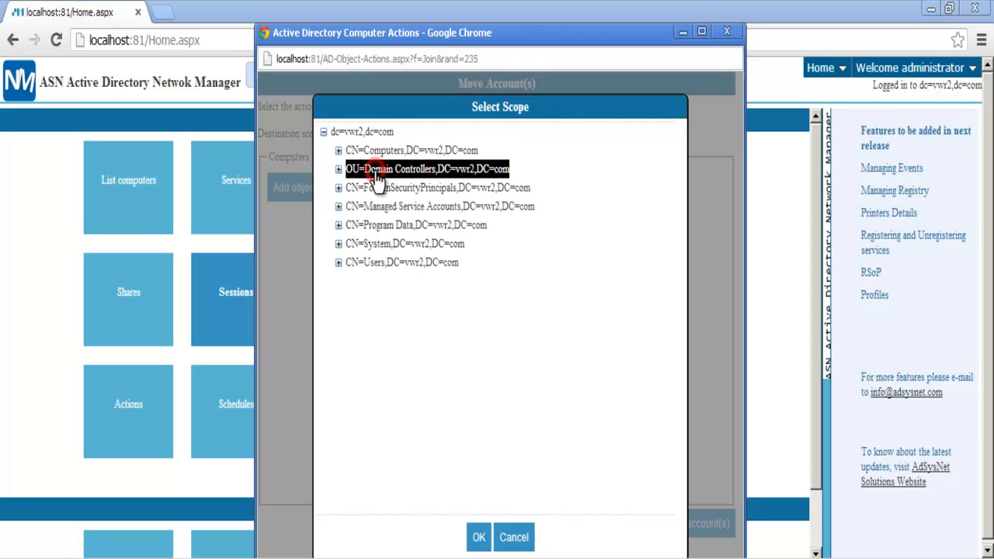
left_click(479, 537)
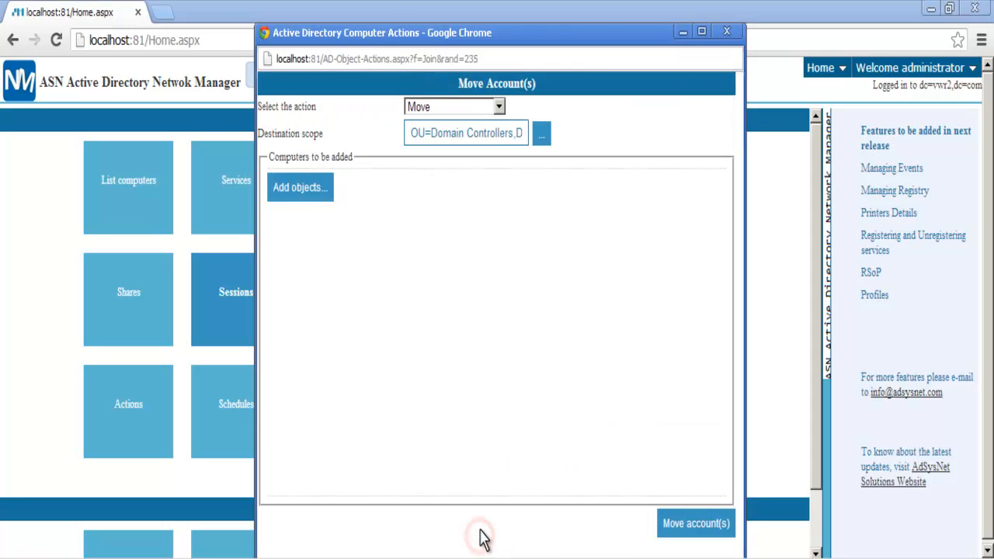
- Find WIN-NT45J07896 with a search for 'W', move it, and close the actions window
left_click(302, 198)
left_click(342, 212)
type("W")
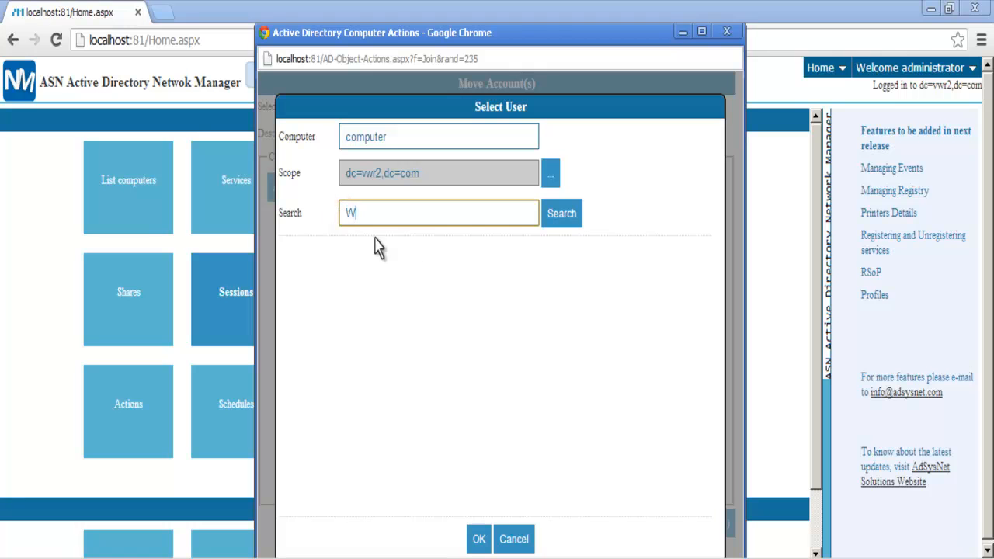
left_click(551, 217)
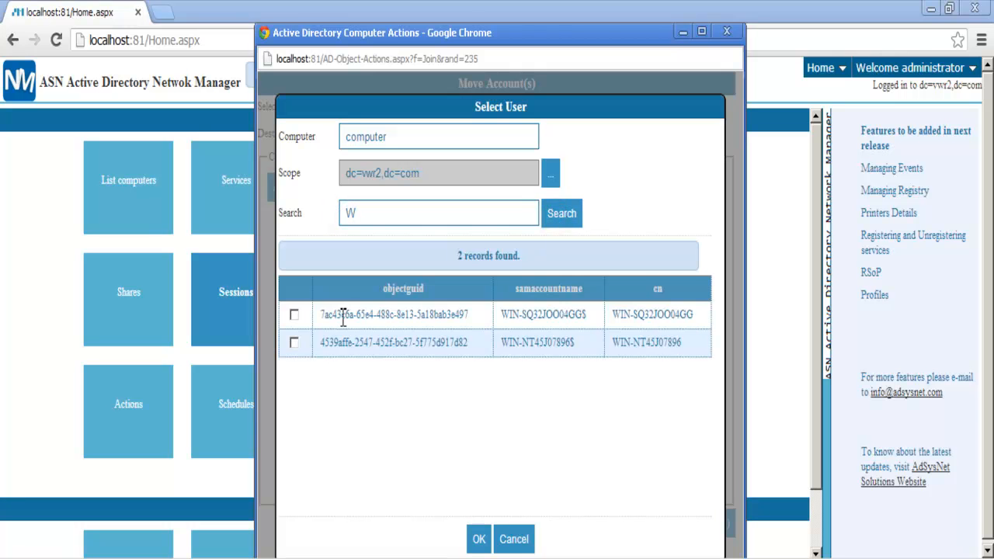
left_click(295, 343)
left_click(478, 539)
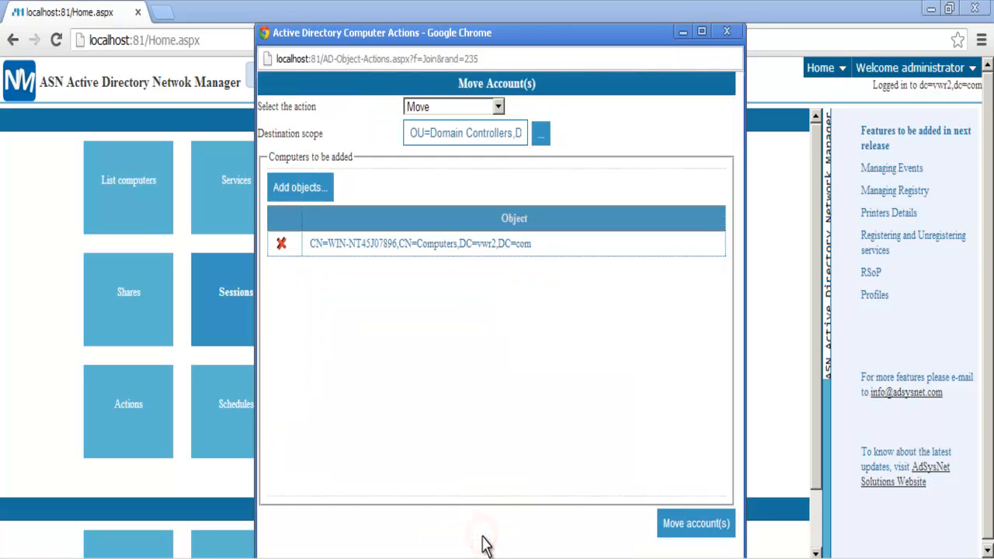
left_click(688, 526)
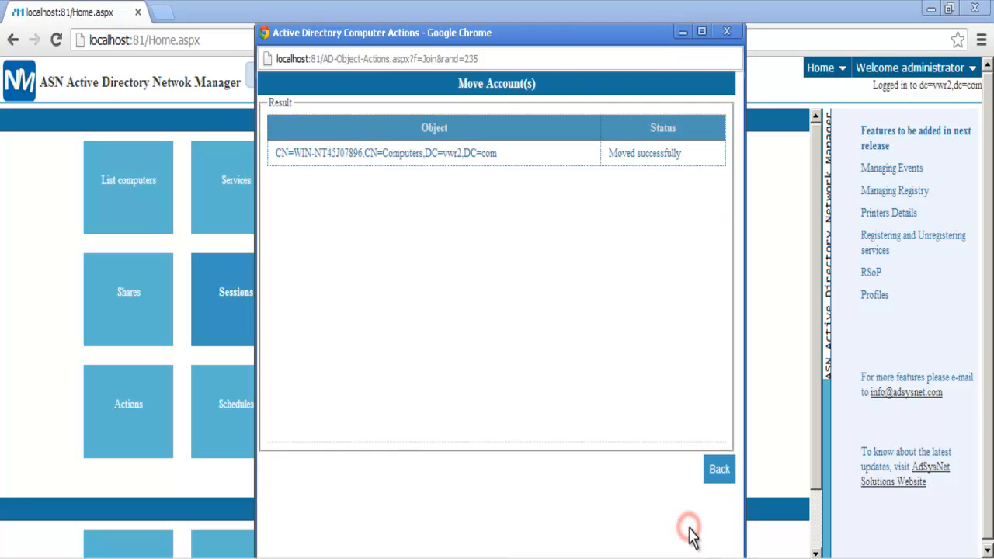
left_click(717, 470)
left_click(727, 32)
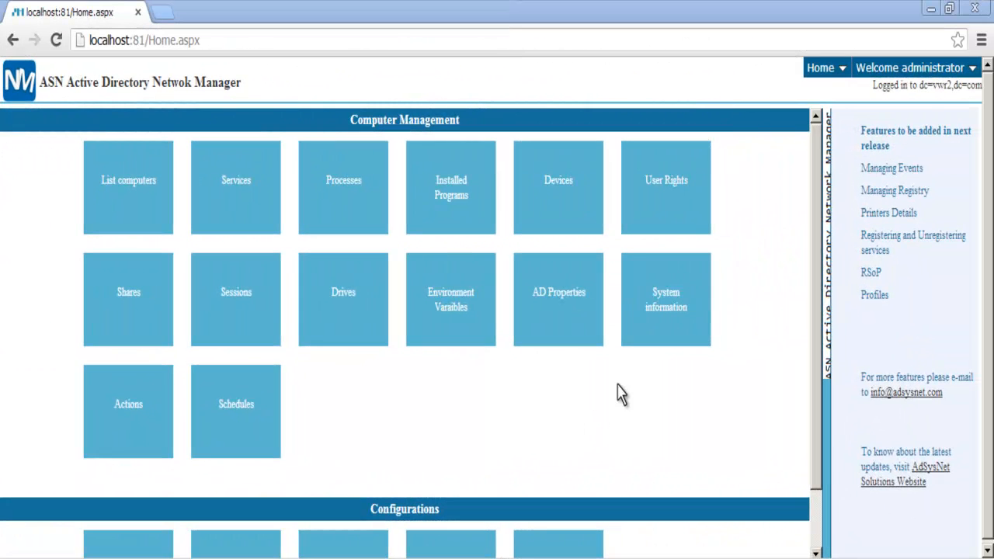
- Add an adminCount 'Starts with' condition to the Computer search settings and save it
mouse_move(829, 78)
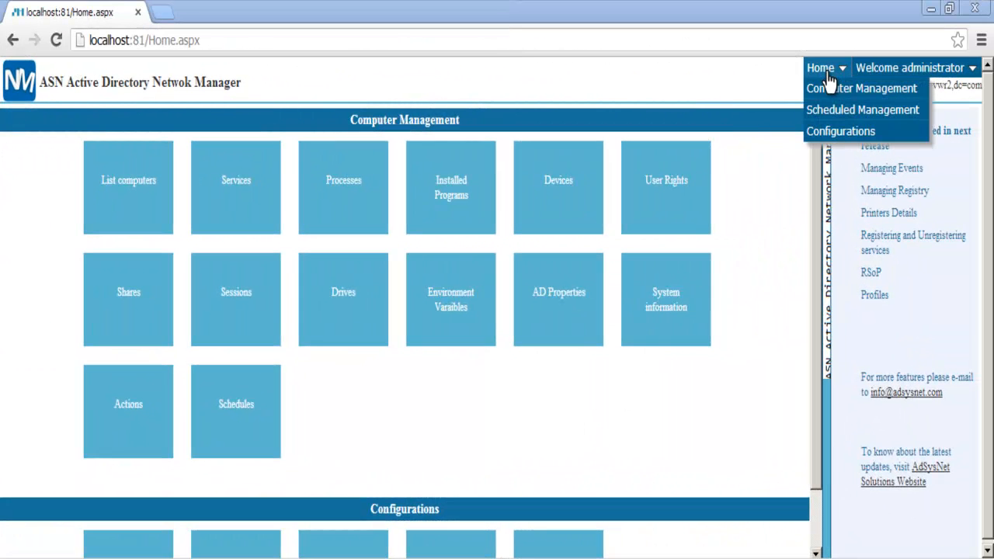
mouse_move(831, 132)
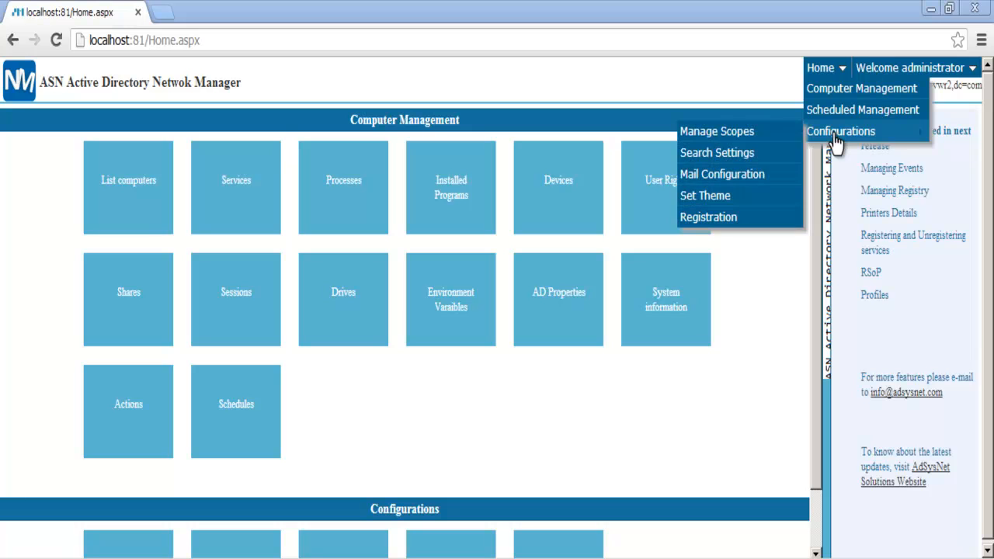
left_click(737, 155)
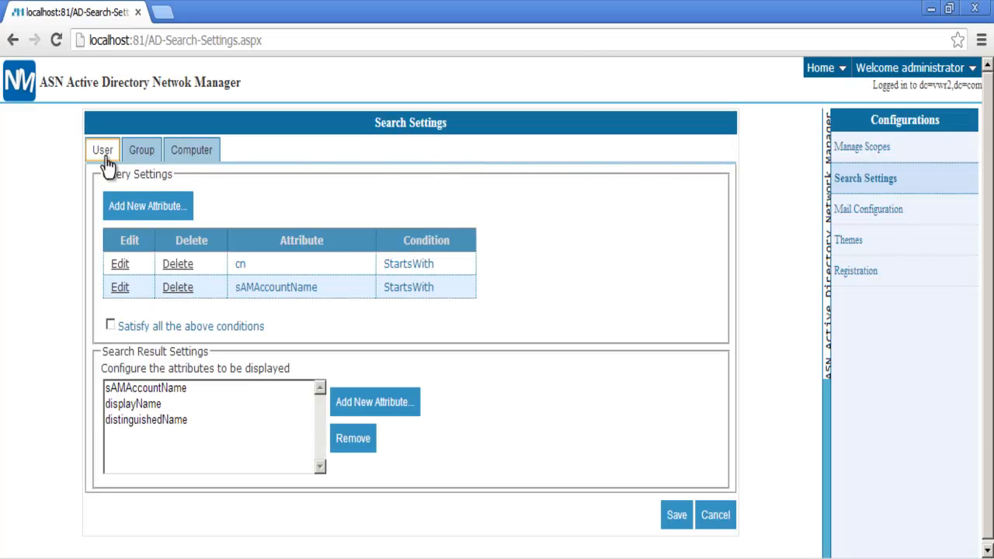
left_click(139, 161)
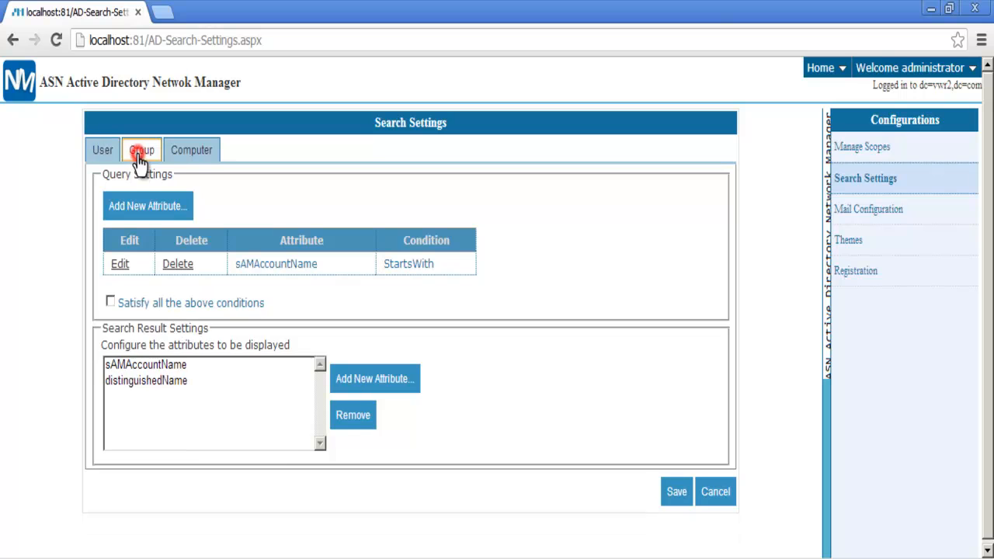
left_click(190, 155)
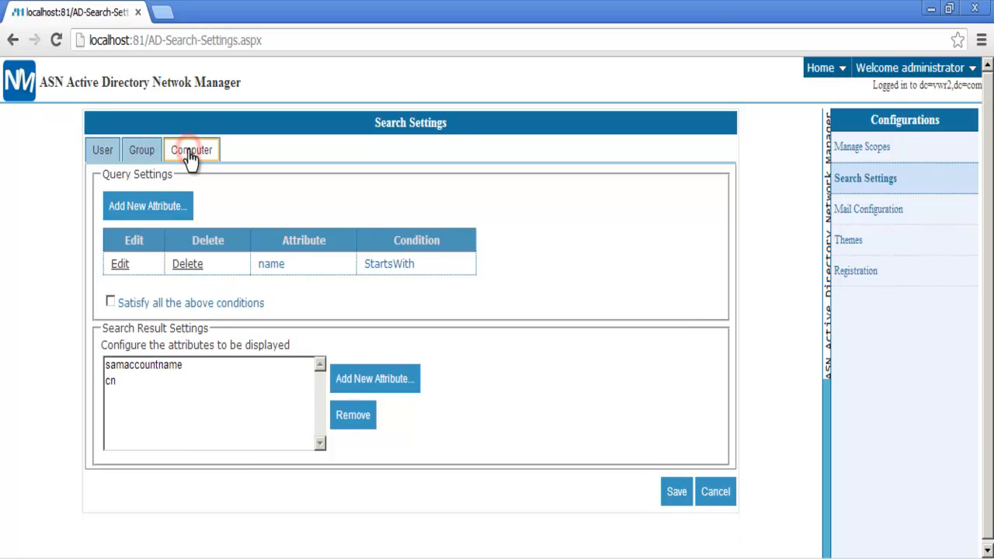
left_click(145, 205)
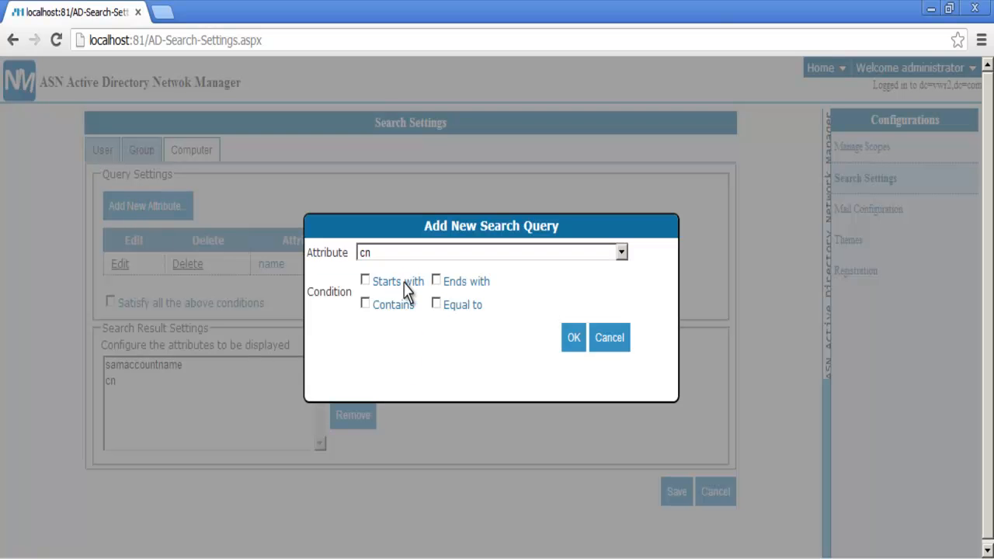
left_click(621, 253)
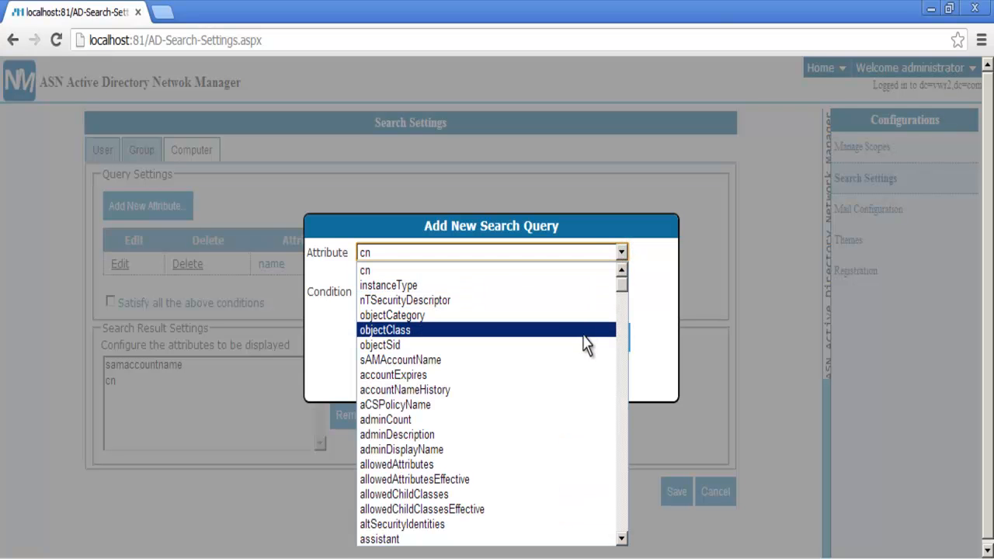
left_click(567, 420)
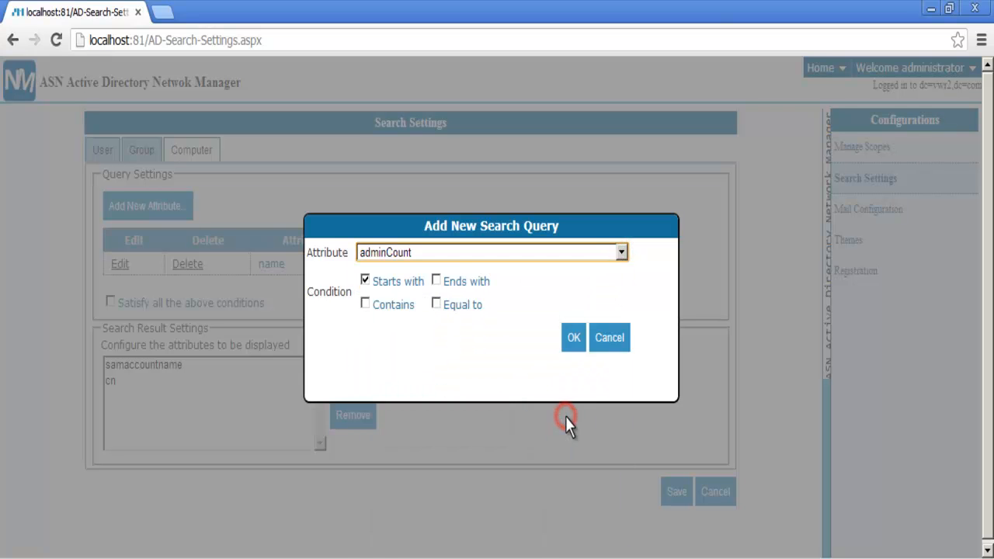
left_click(575, 340)
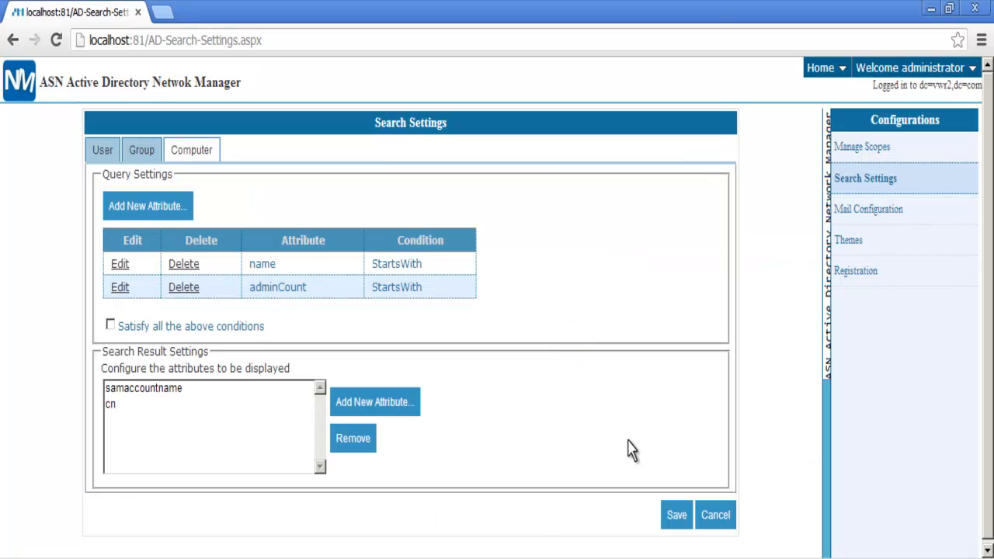
left_click(675, 519)
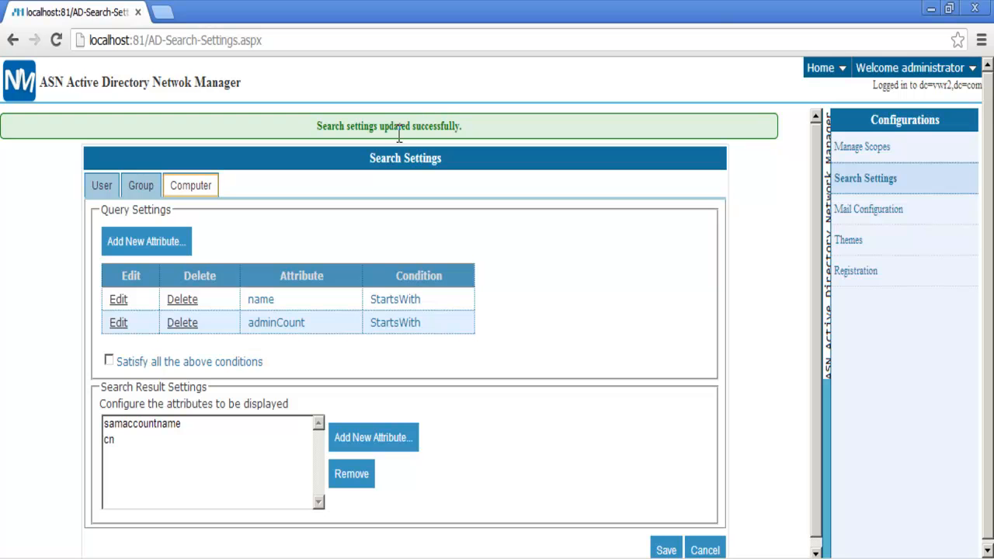
left_click(820, 70)
- Switch the site theme to Gray from the Set Theme settings
mouse_move(820, 73)
mouse_move(815, 131)
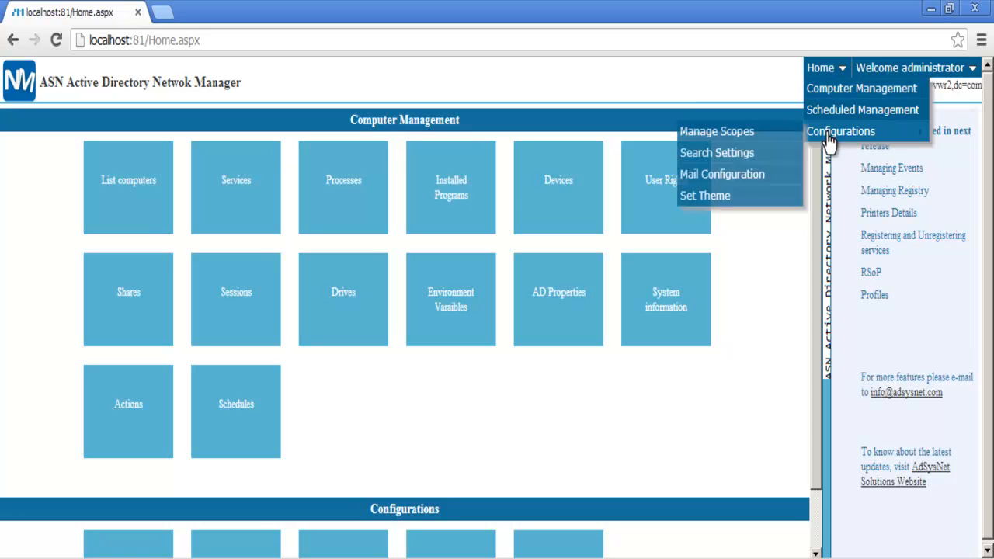
left_click(709, 204)
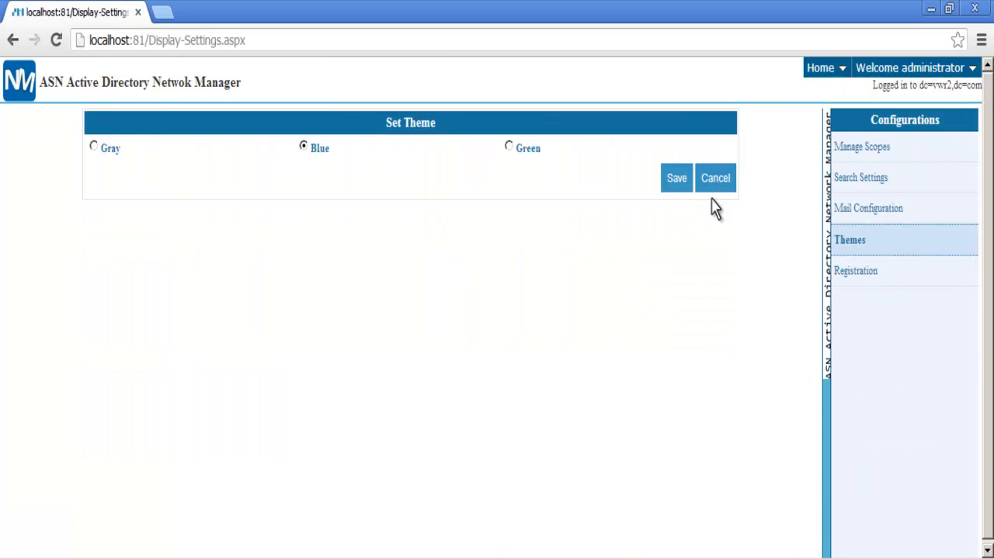
left_click(95, 148)
- Select the Green theme and save it
mouse_move(813, 75)
scroll(823, 101, "down", 1)
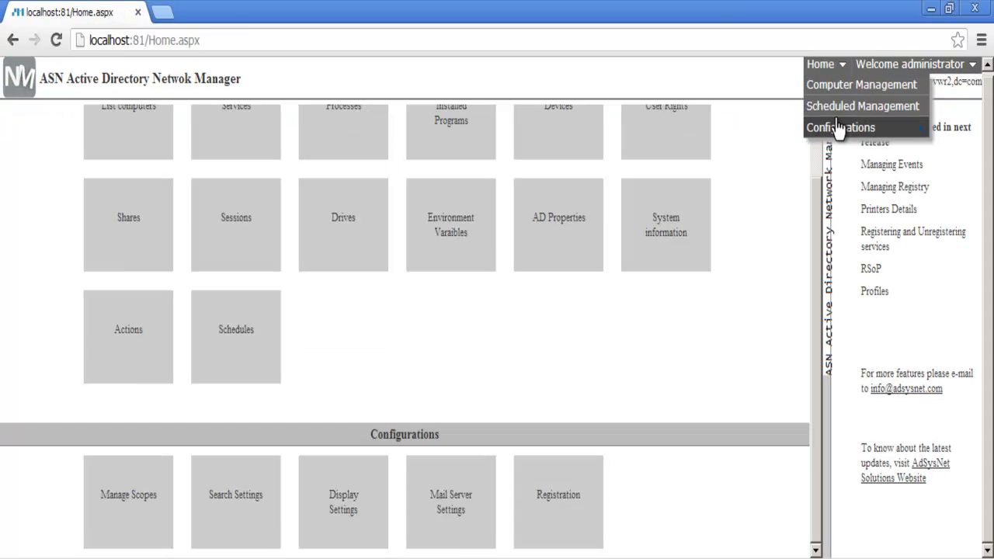
mouse_move(832, 129)
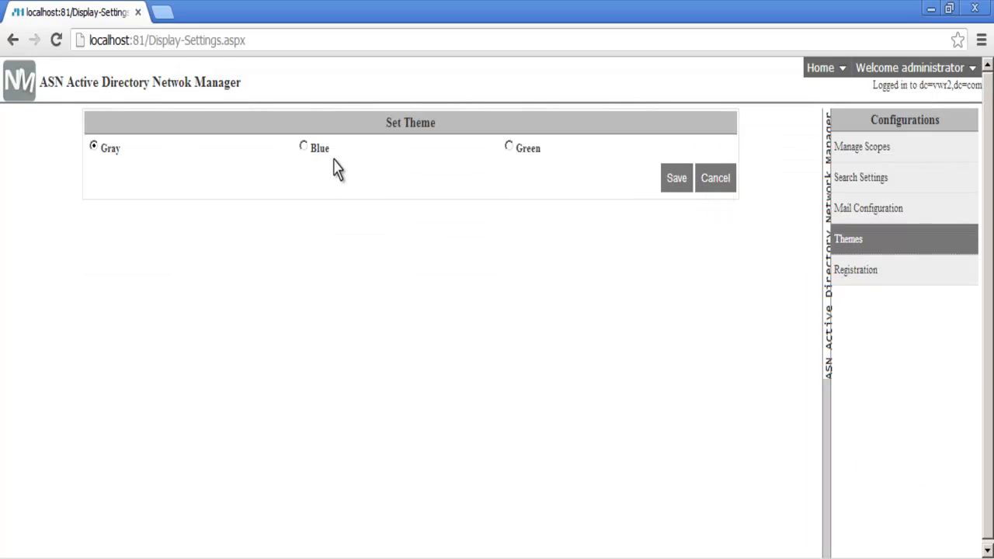
left_click(509, 146)
left_click(670, 179)
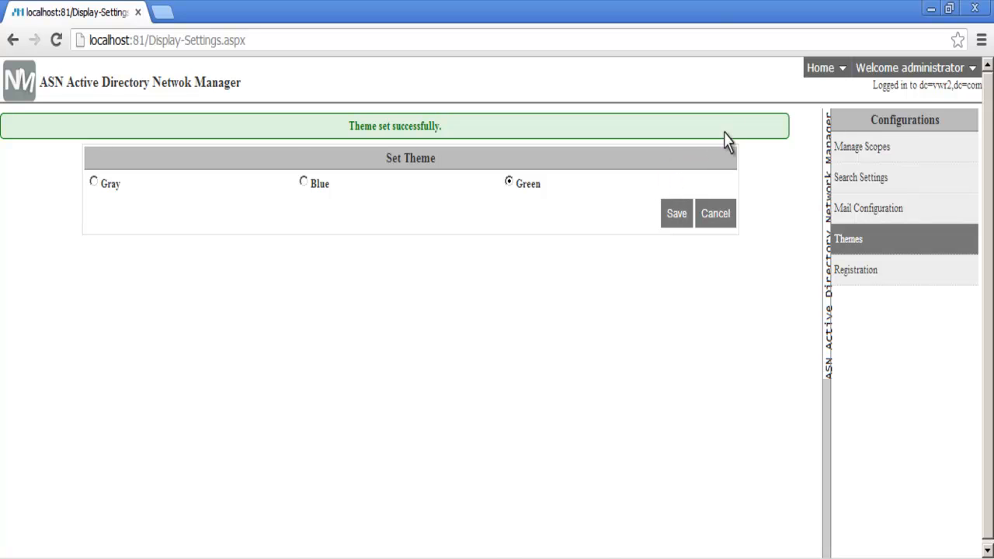
left_click(821, 71)
- Select the Blue theme, save it, and return to the home page
mouse_move(822, 71)
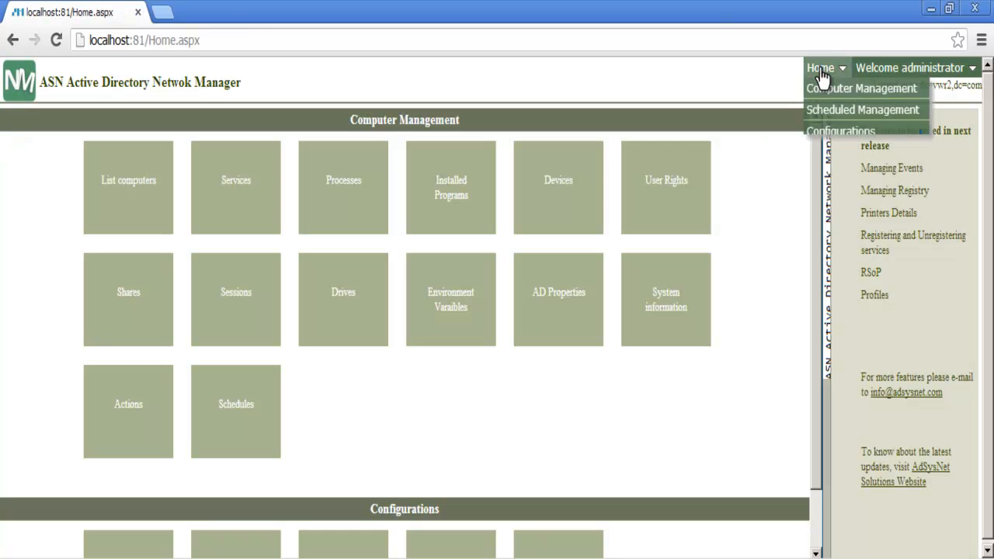
mouse_move(828, 136)
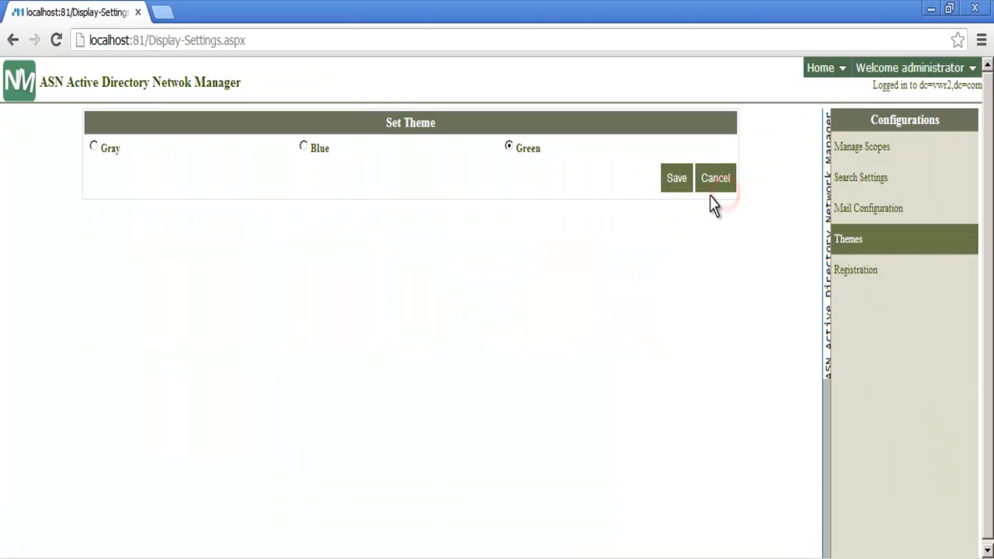
left_click(303, 146)
left_click(672, 185)
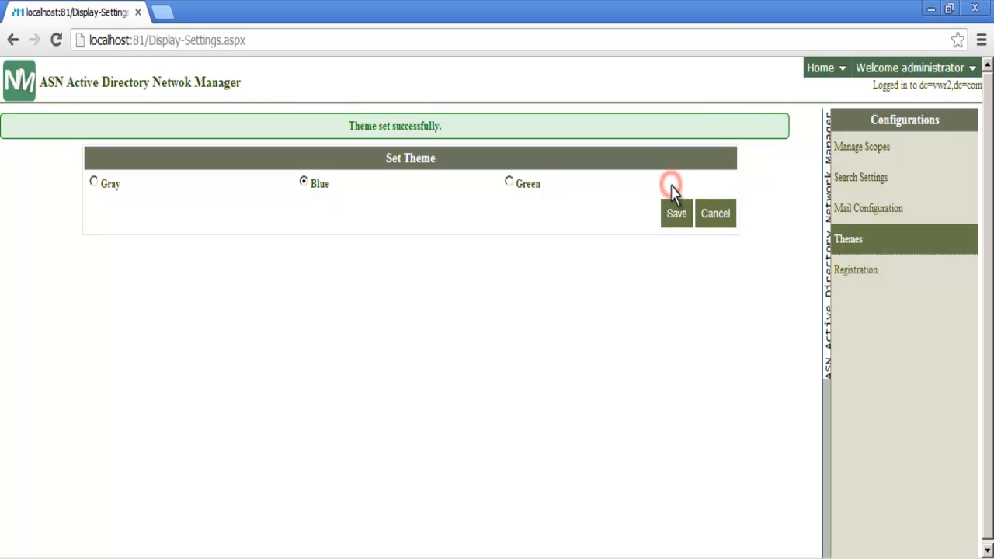
left_click(819, 71)
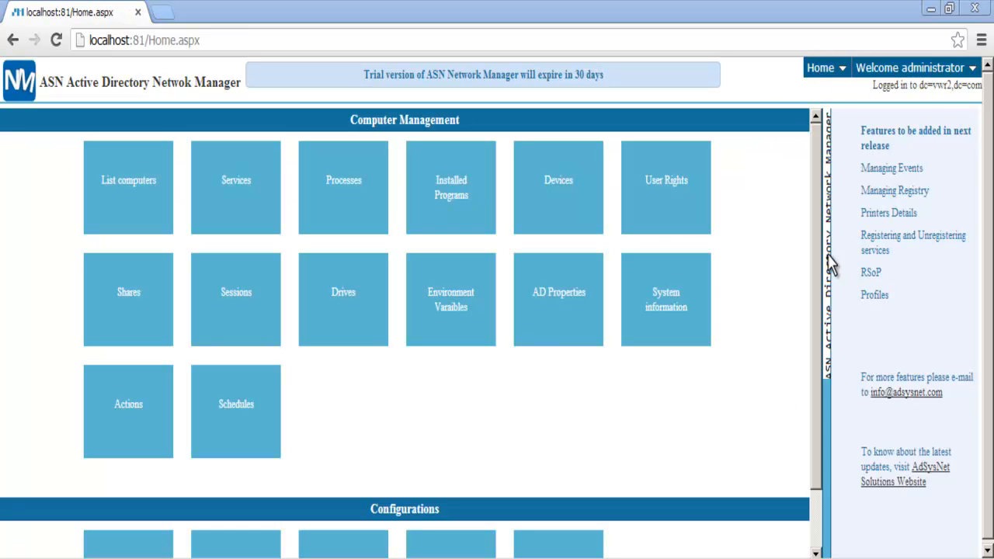
- Register lic_vwr2 from the RegistrationFile folder for a ComputerMgmt license, then log out
mouse_move(840, 77)
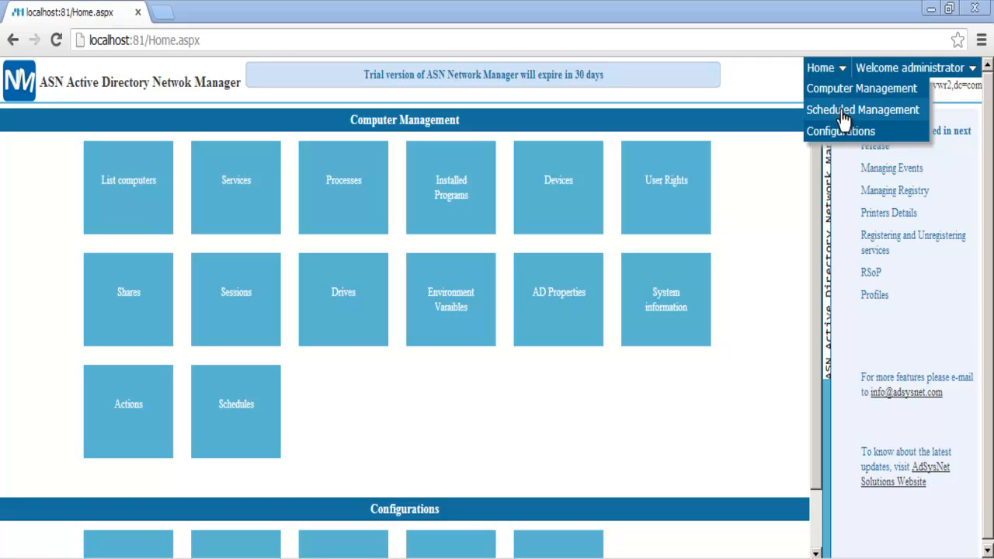
mouse_move(842, 132)
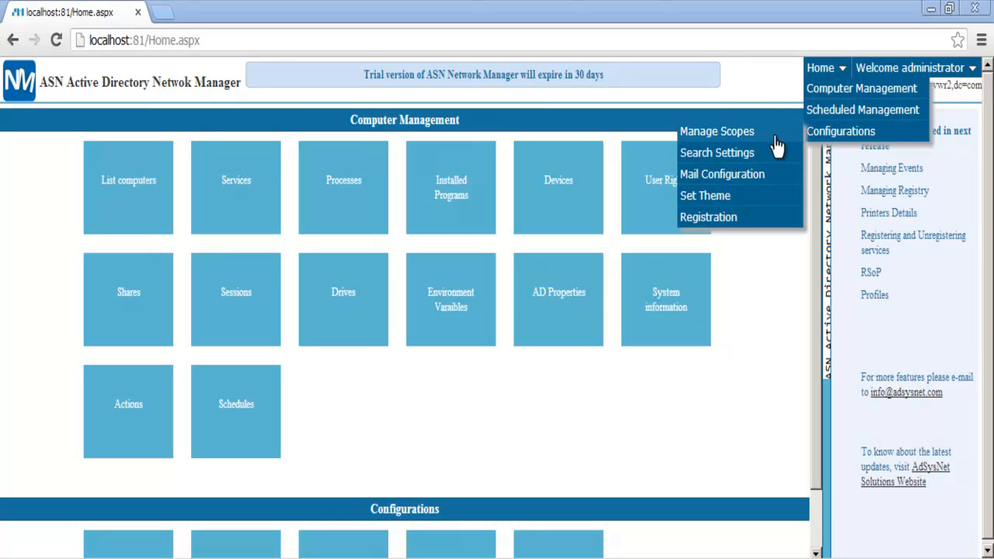
left_click(740, 219)
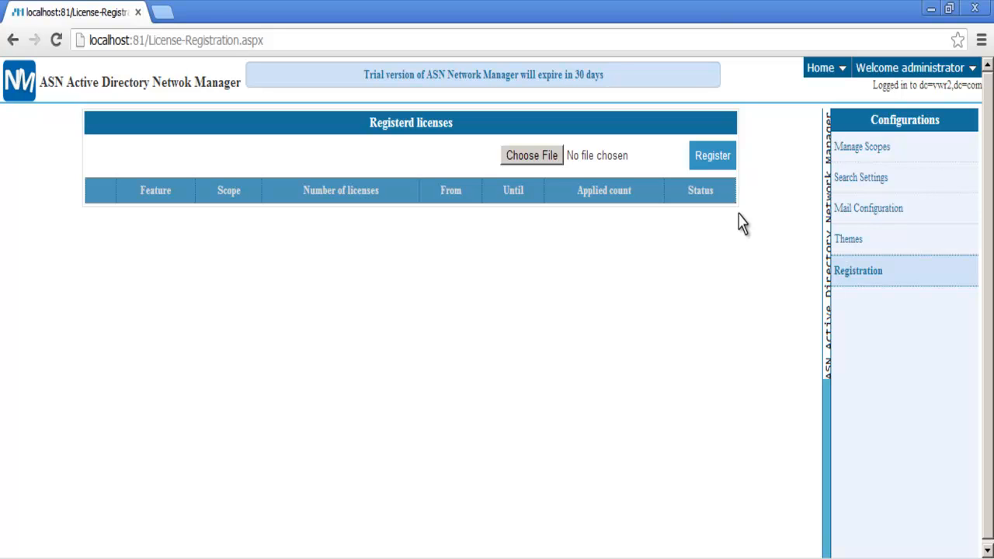
left_click(547, 155)
double_click(265, 145)
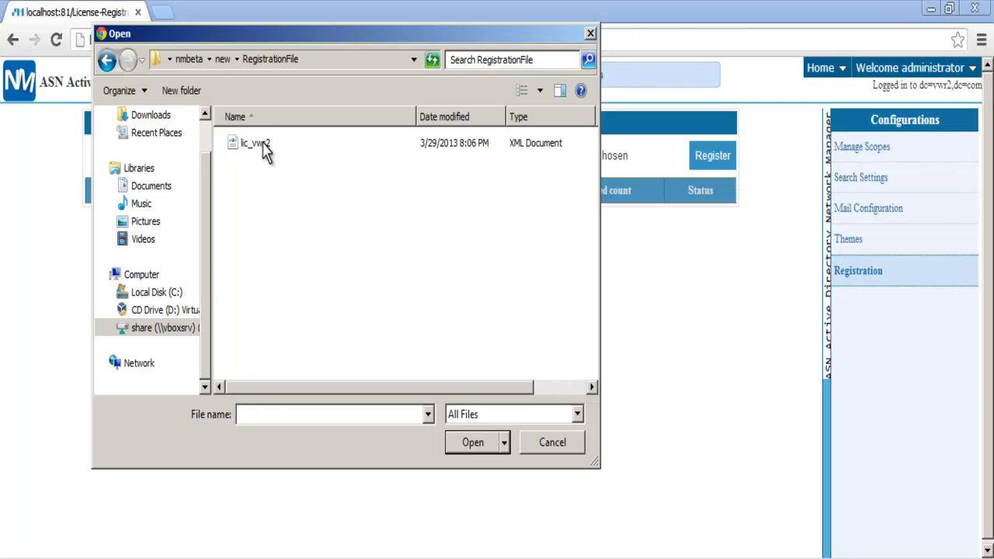
left_click(264, 147)
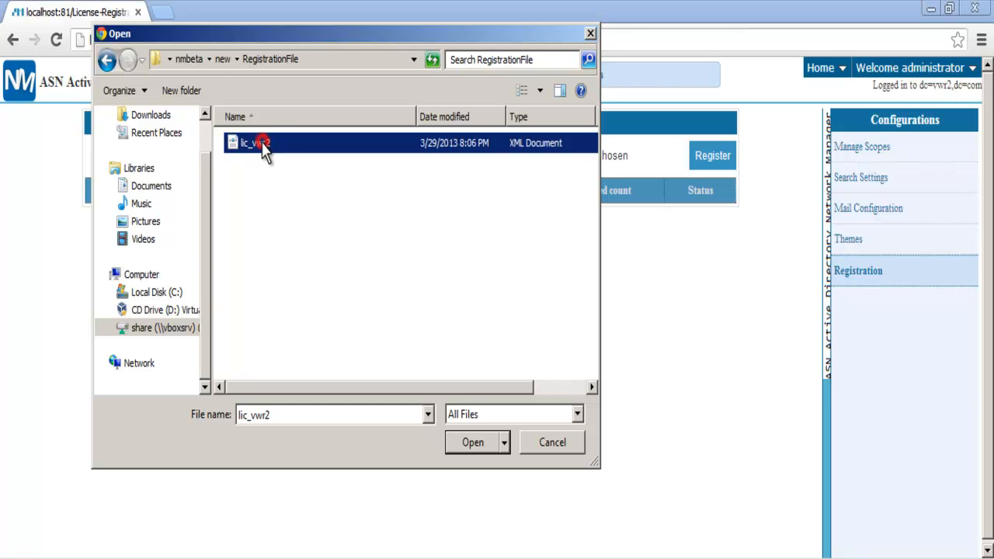
left_click(475, 444)
left_click(710, 157)
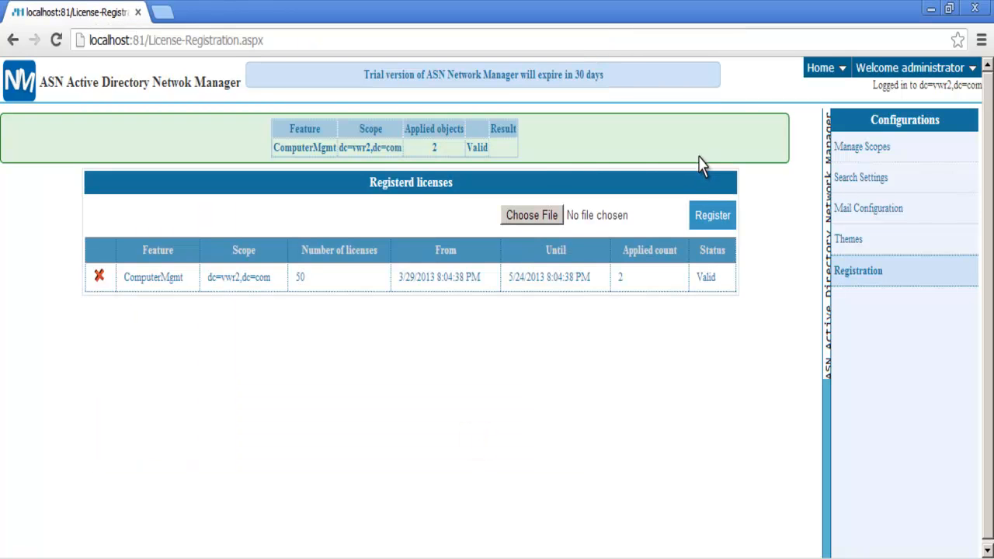
mouse_move(972, 78)
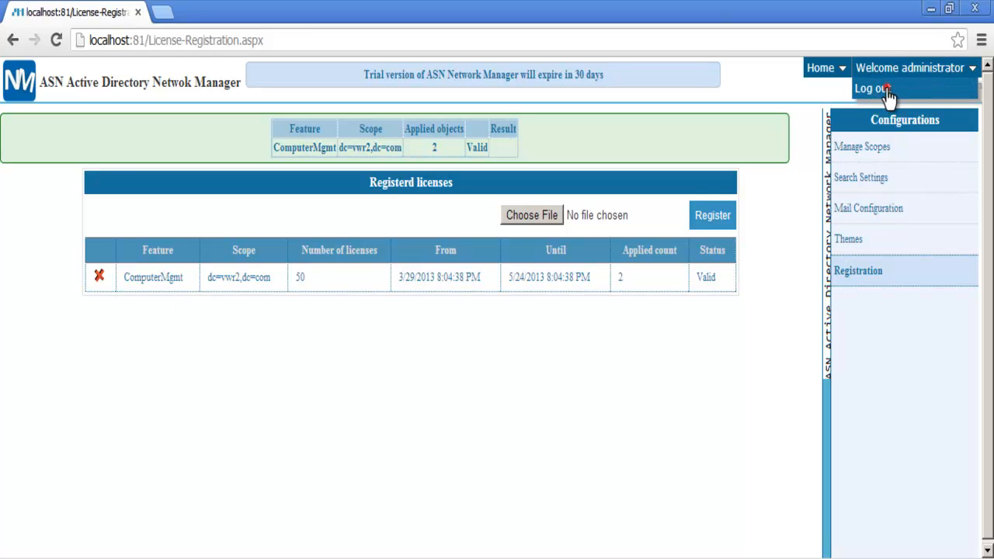
left_click(888, 91)
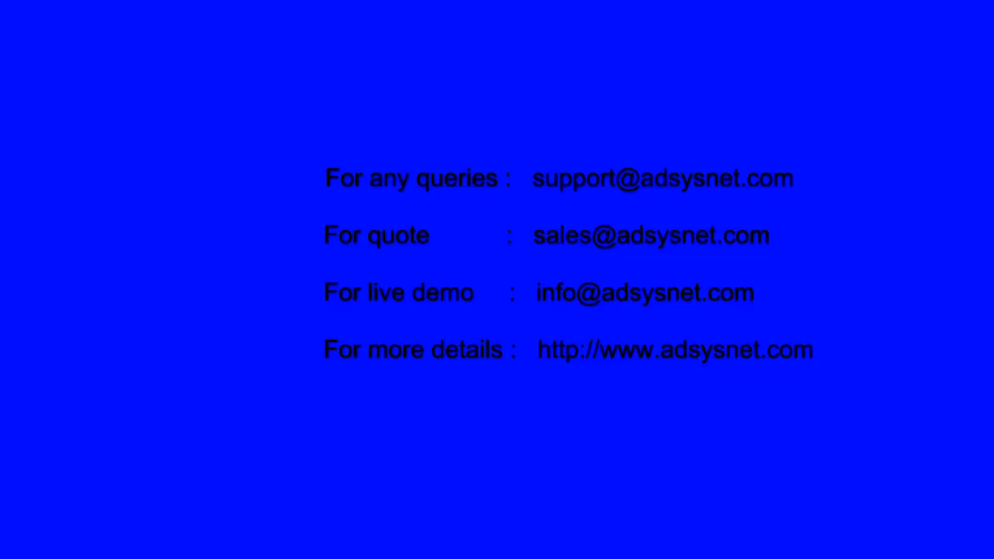